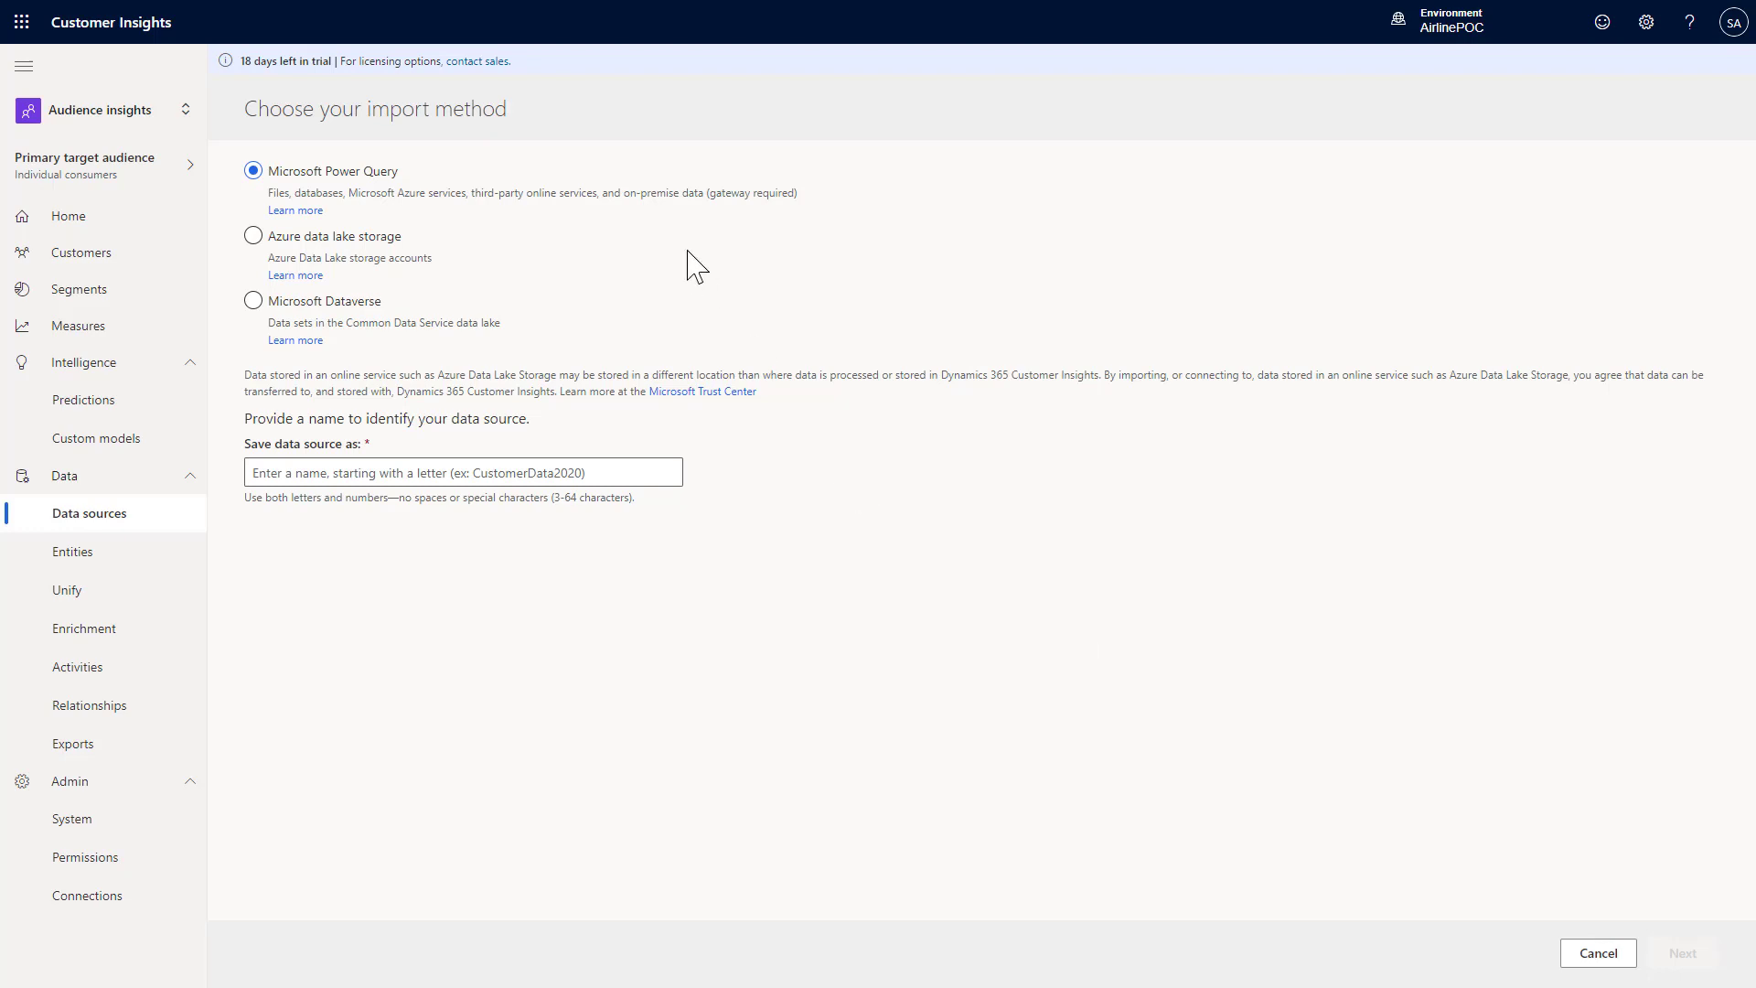
Select Microsoft Dataverse as the import method for the new data source
{"action": "left_click", "coordinate": [349, 307]}
Switch the import method back to Microsoft Power Query
{"action": "left_click", "coordinate": [335, 174]}
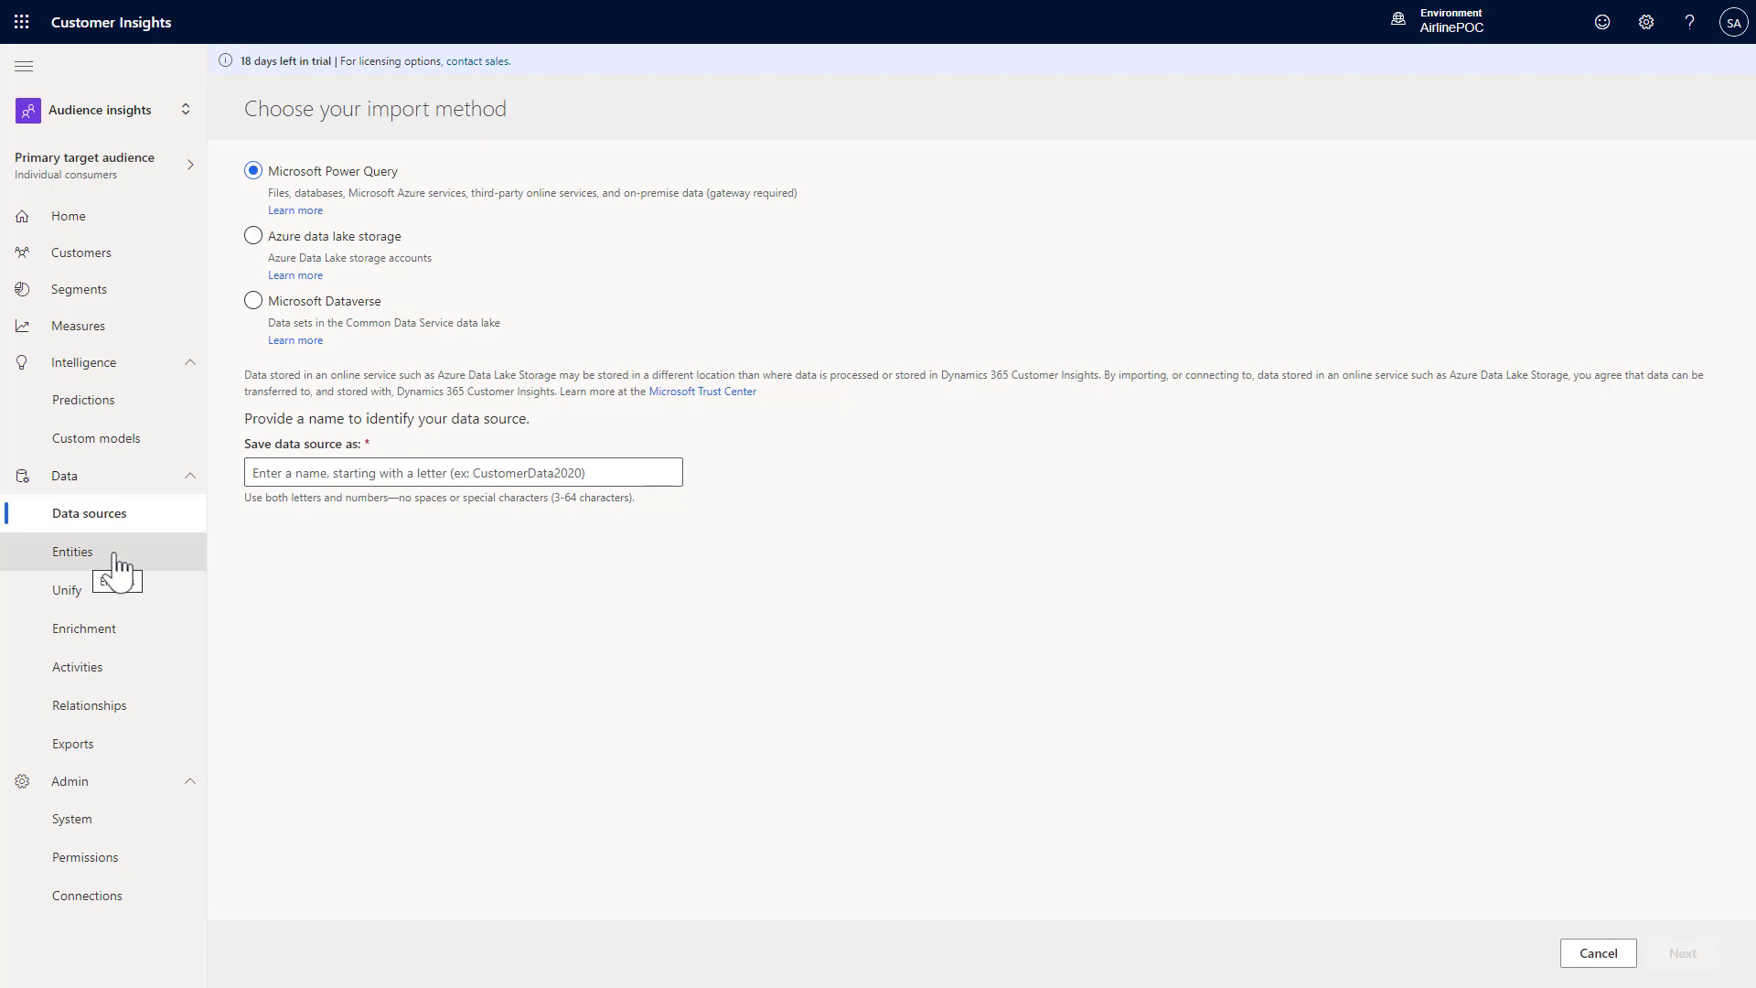
Open the Entities page from the Data section of the navigation
{"action": "left_click", "coordinate": [81, 569]}
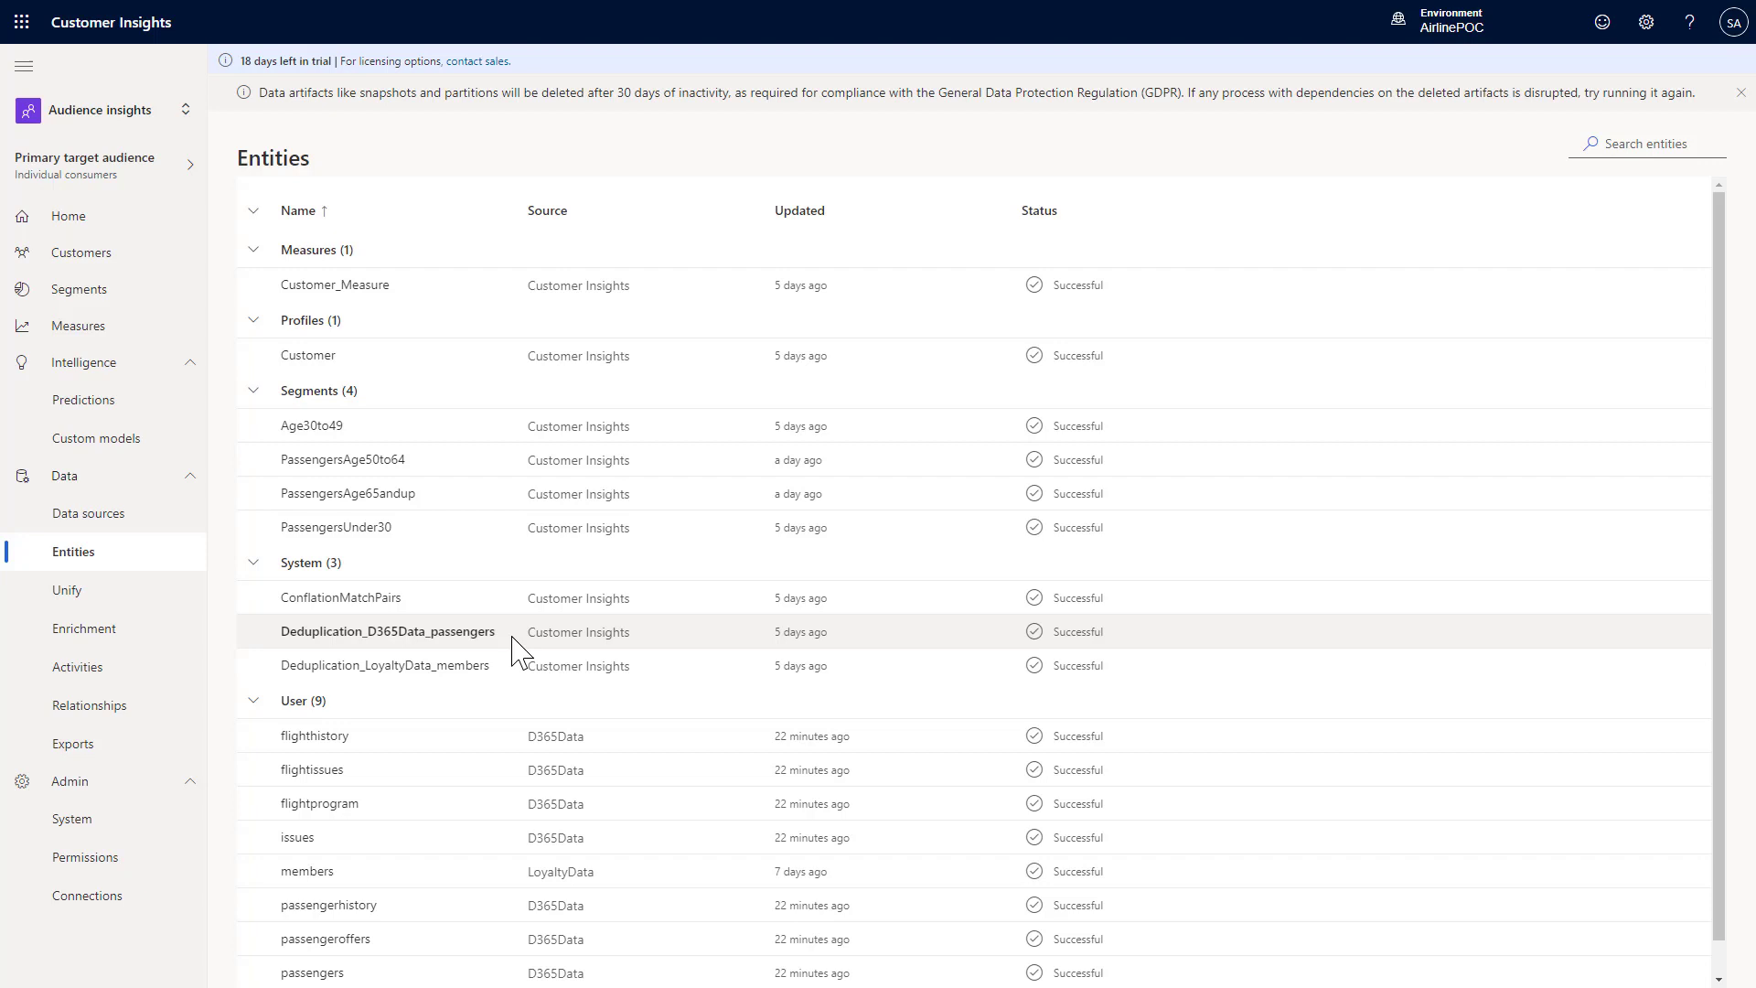
View Deduplication_D365Data_passengers' contactid data rows, then return to Data sources
{"action": "left_click", "coordinate": [477, 637]}
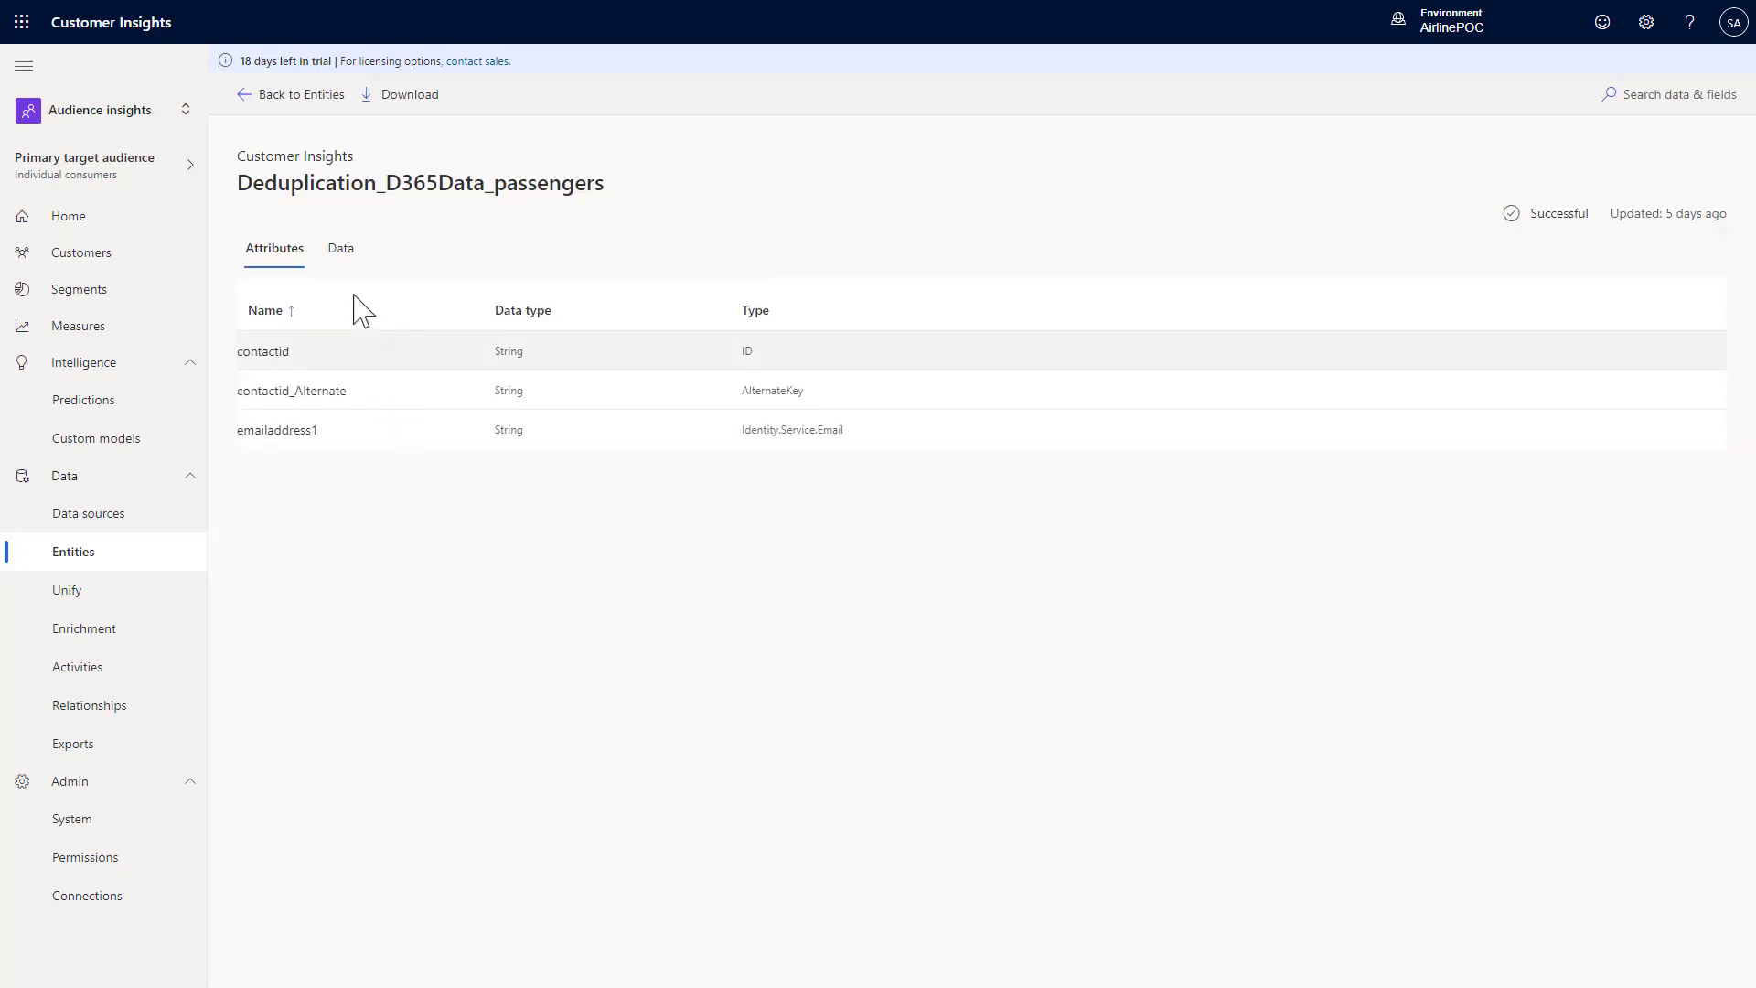
{"action": "left_click", "coordinate": [341, 254]}
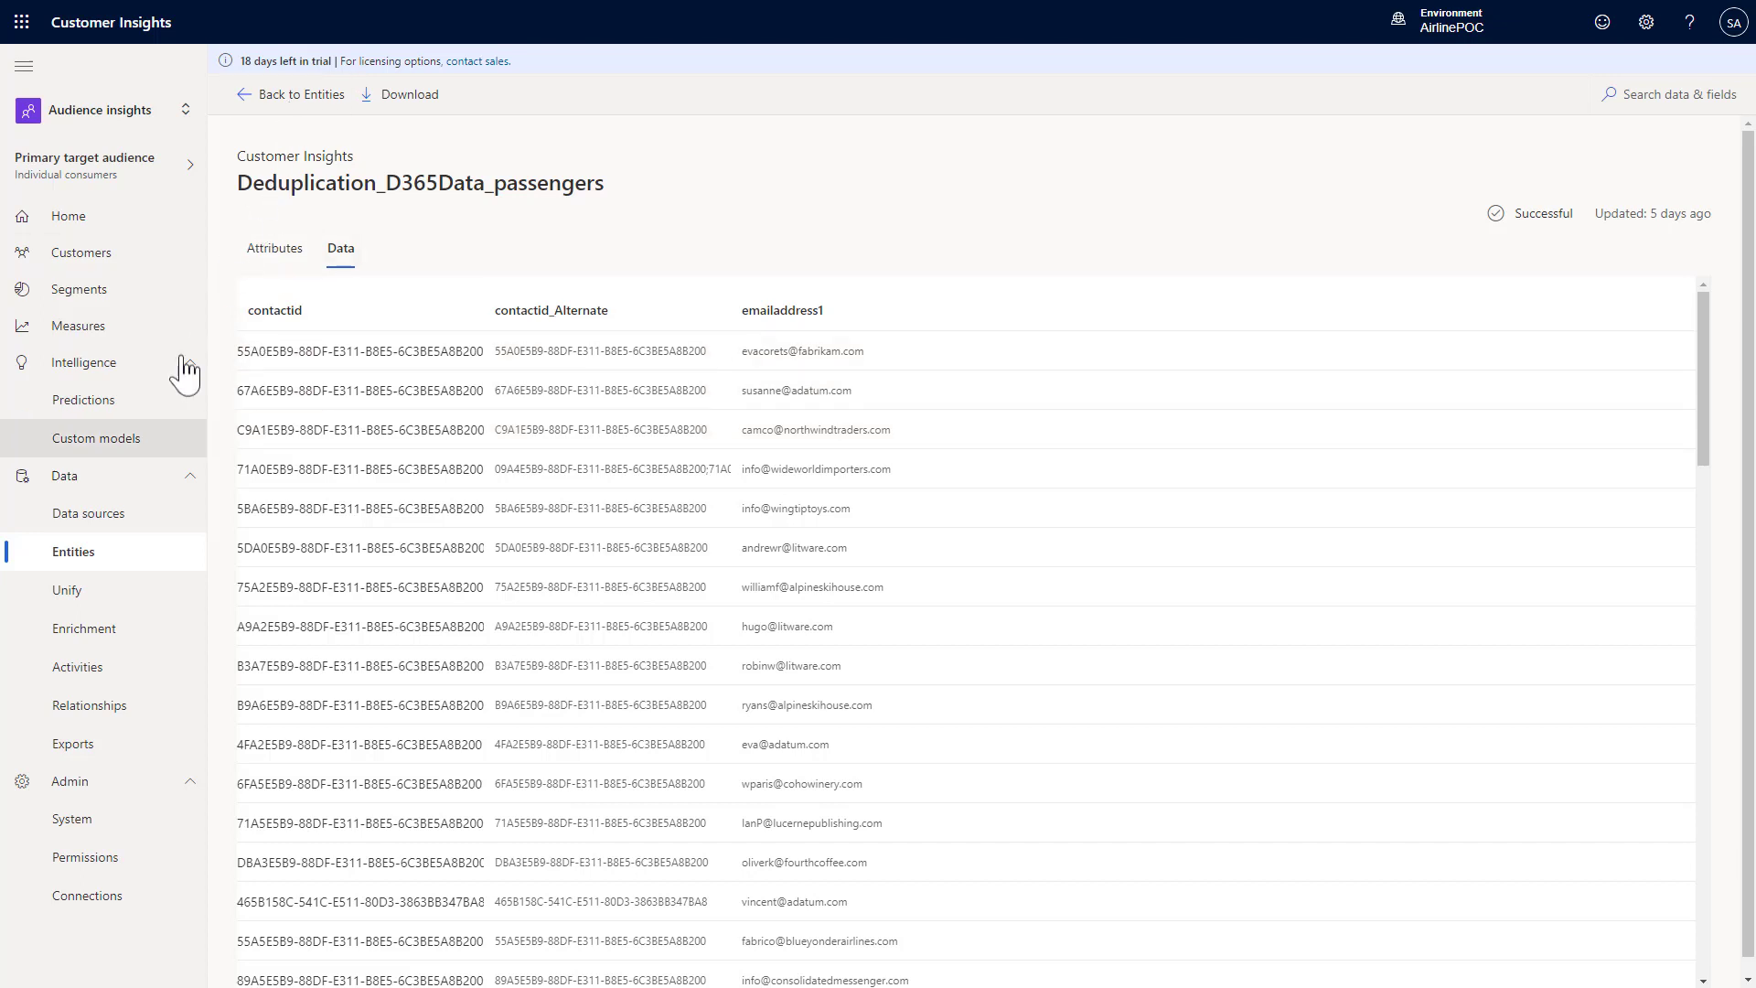
{"action": "left_click", "coordinate": [108, 535]}
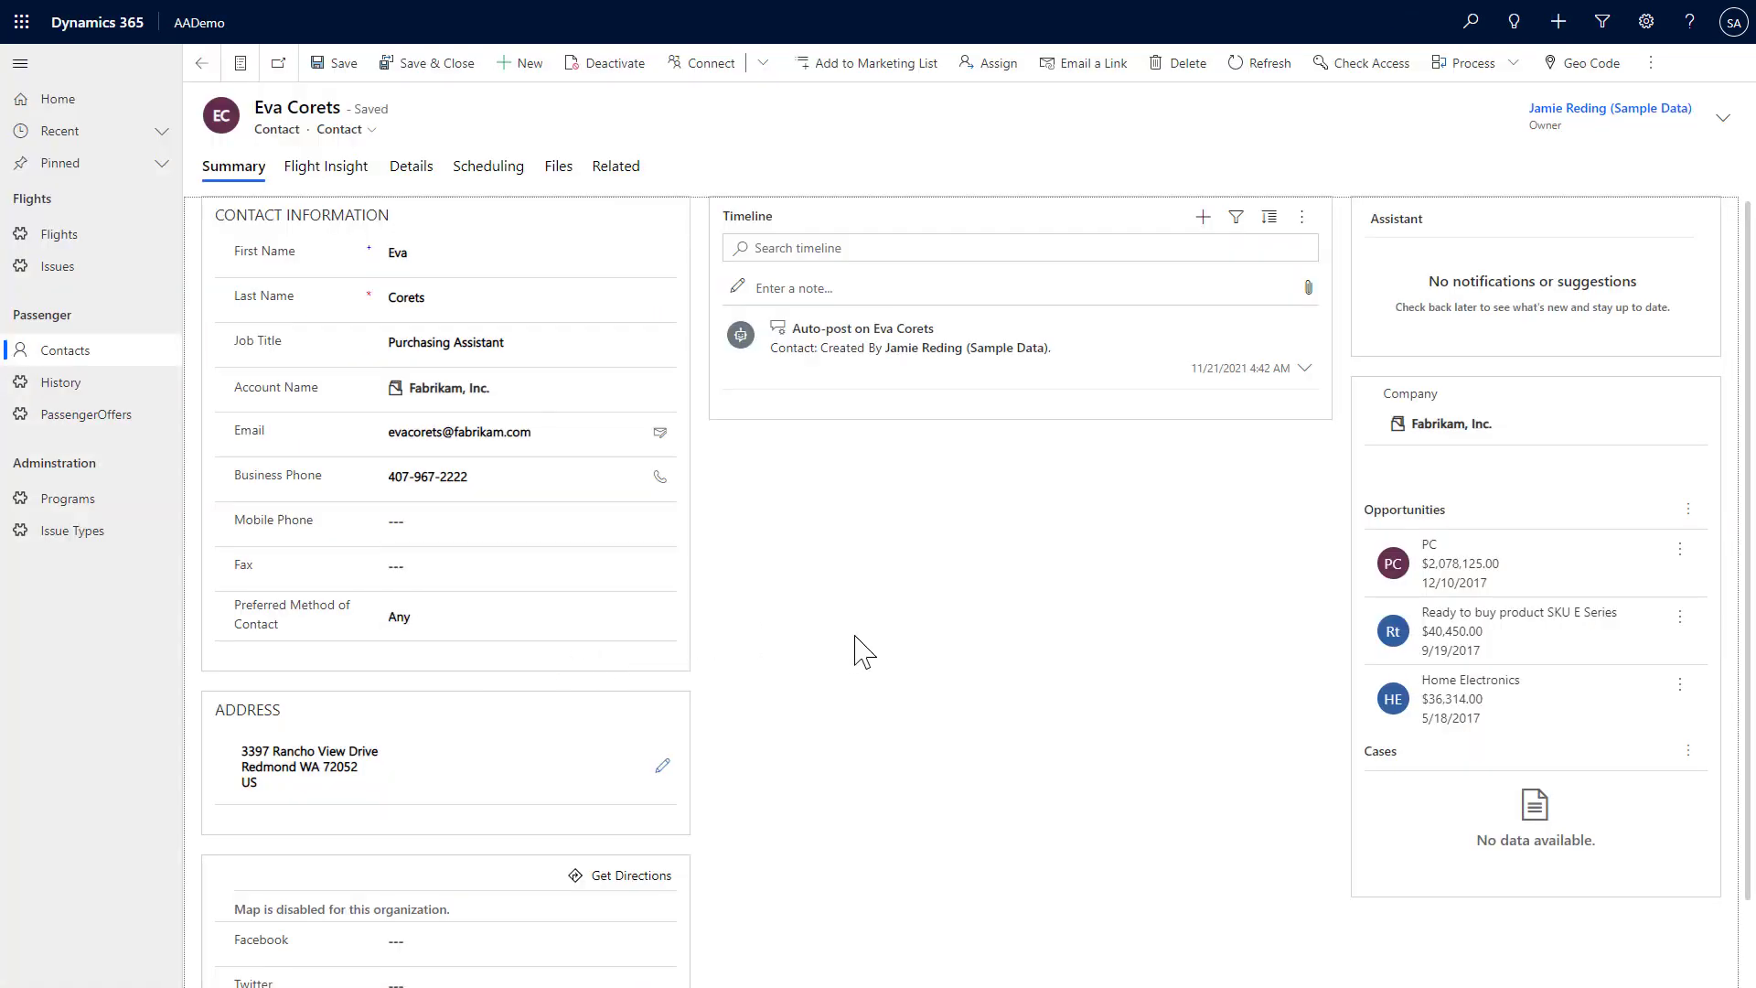
{"action": "left_click", "coordinate": [241, 750]}
{"action": "left_click_drag", "start_coordinate": [242, 750], "coordinate": [375, 789]}
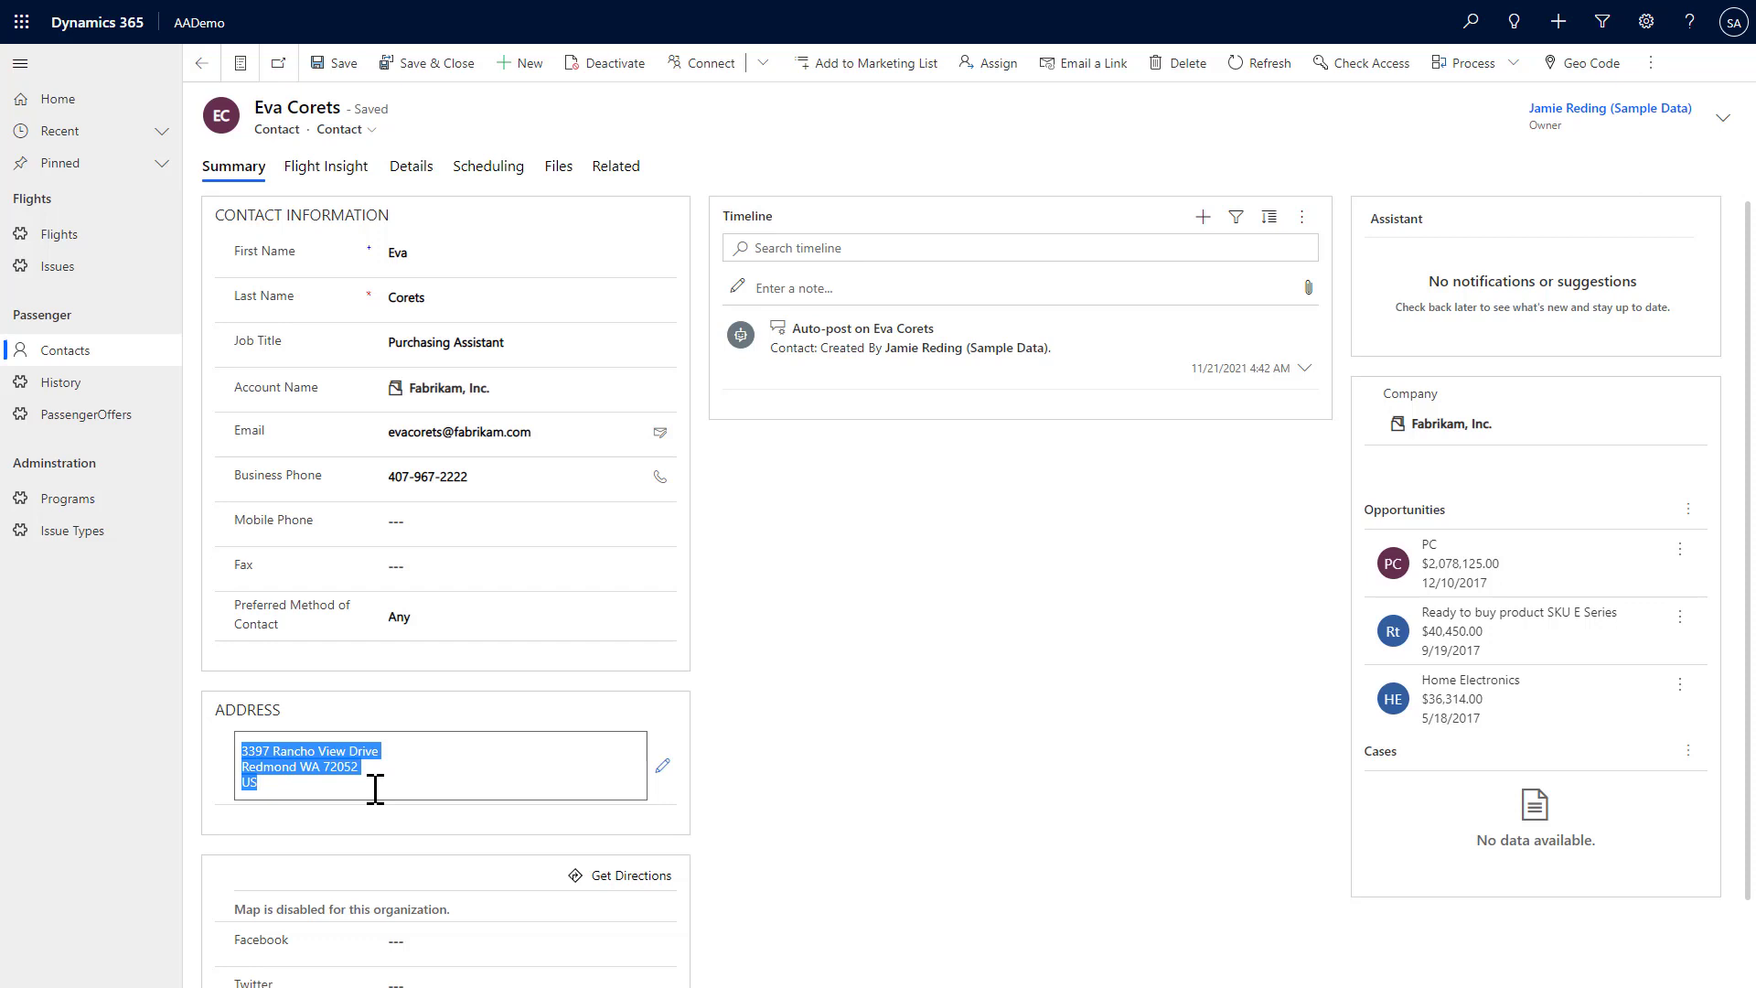
{"action": "left_click", "coordinate": [408, 754]}
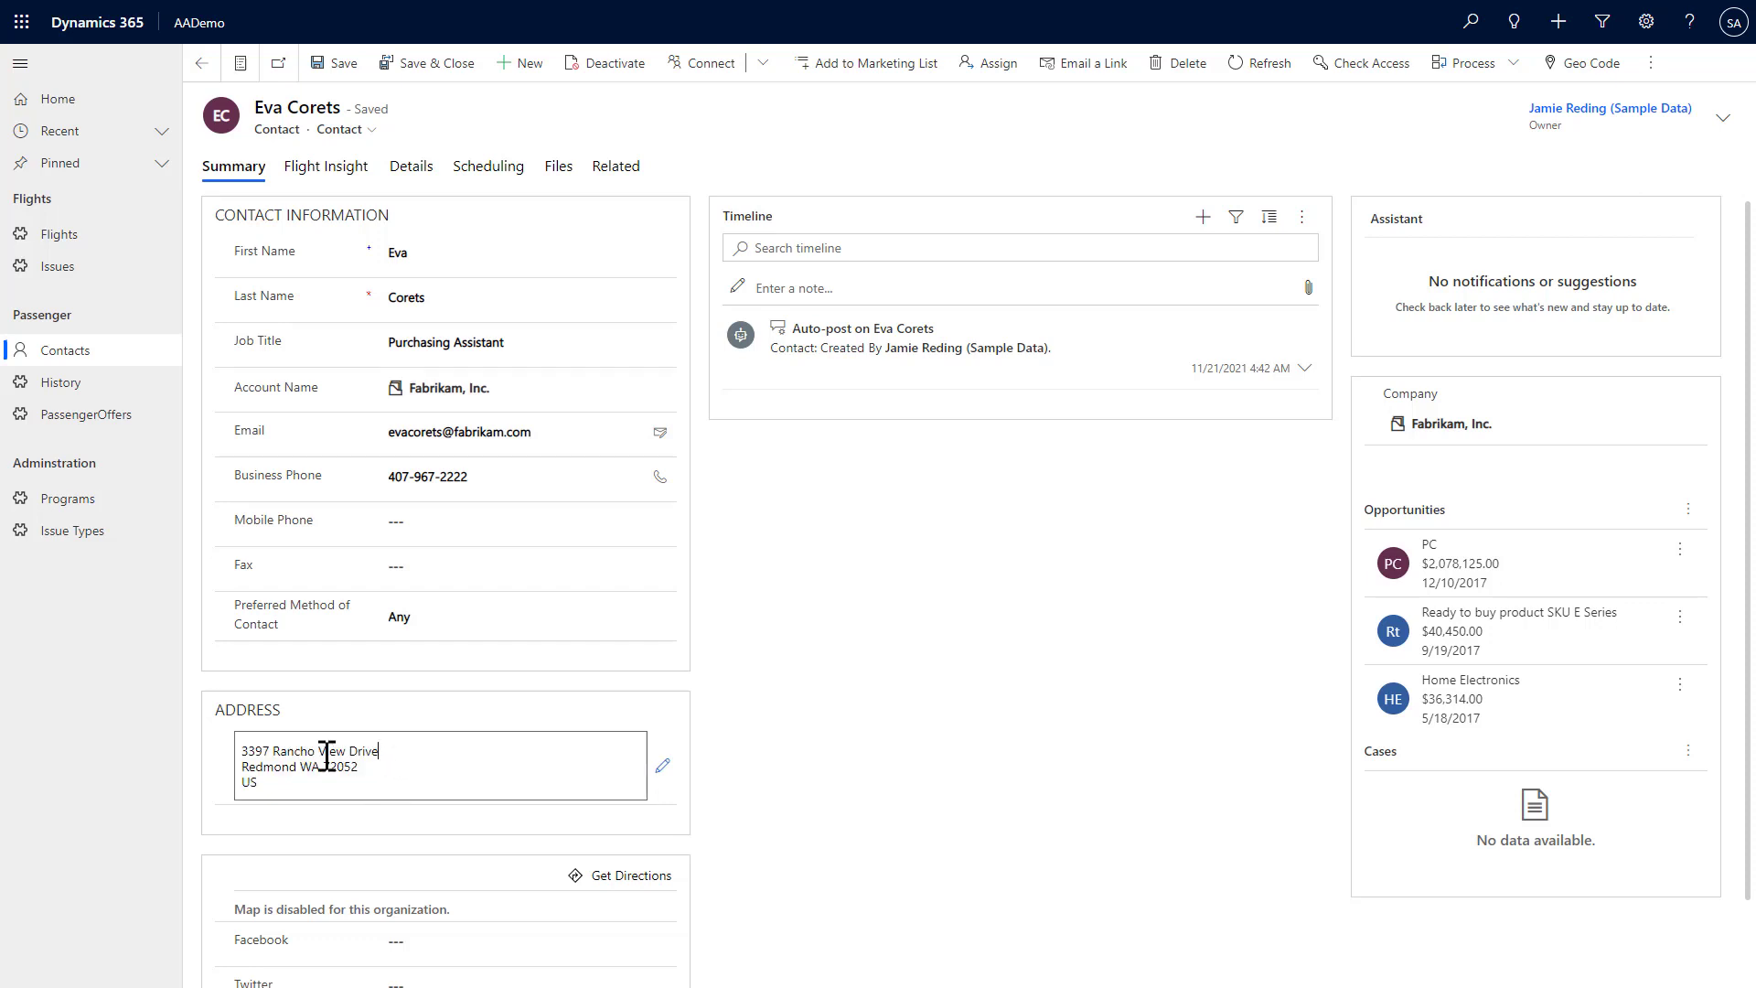
{"action": "left_click_drag", "start_coordinate": [244, 755], "coordinate": [391, 760]}
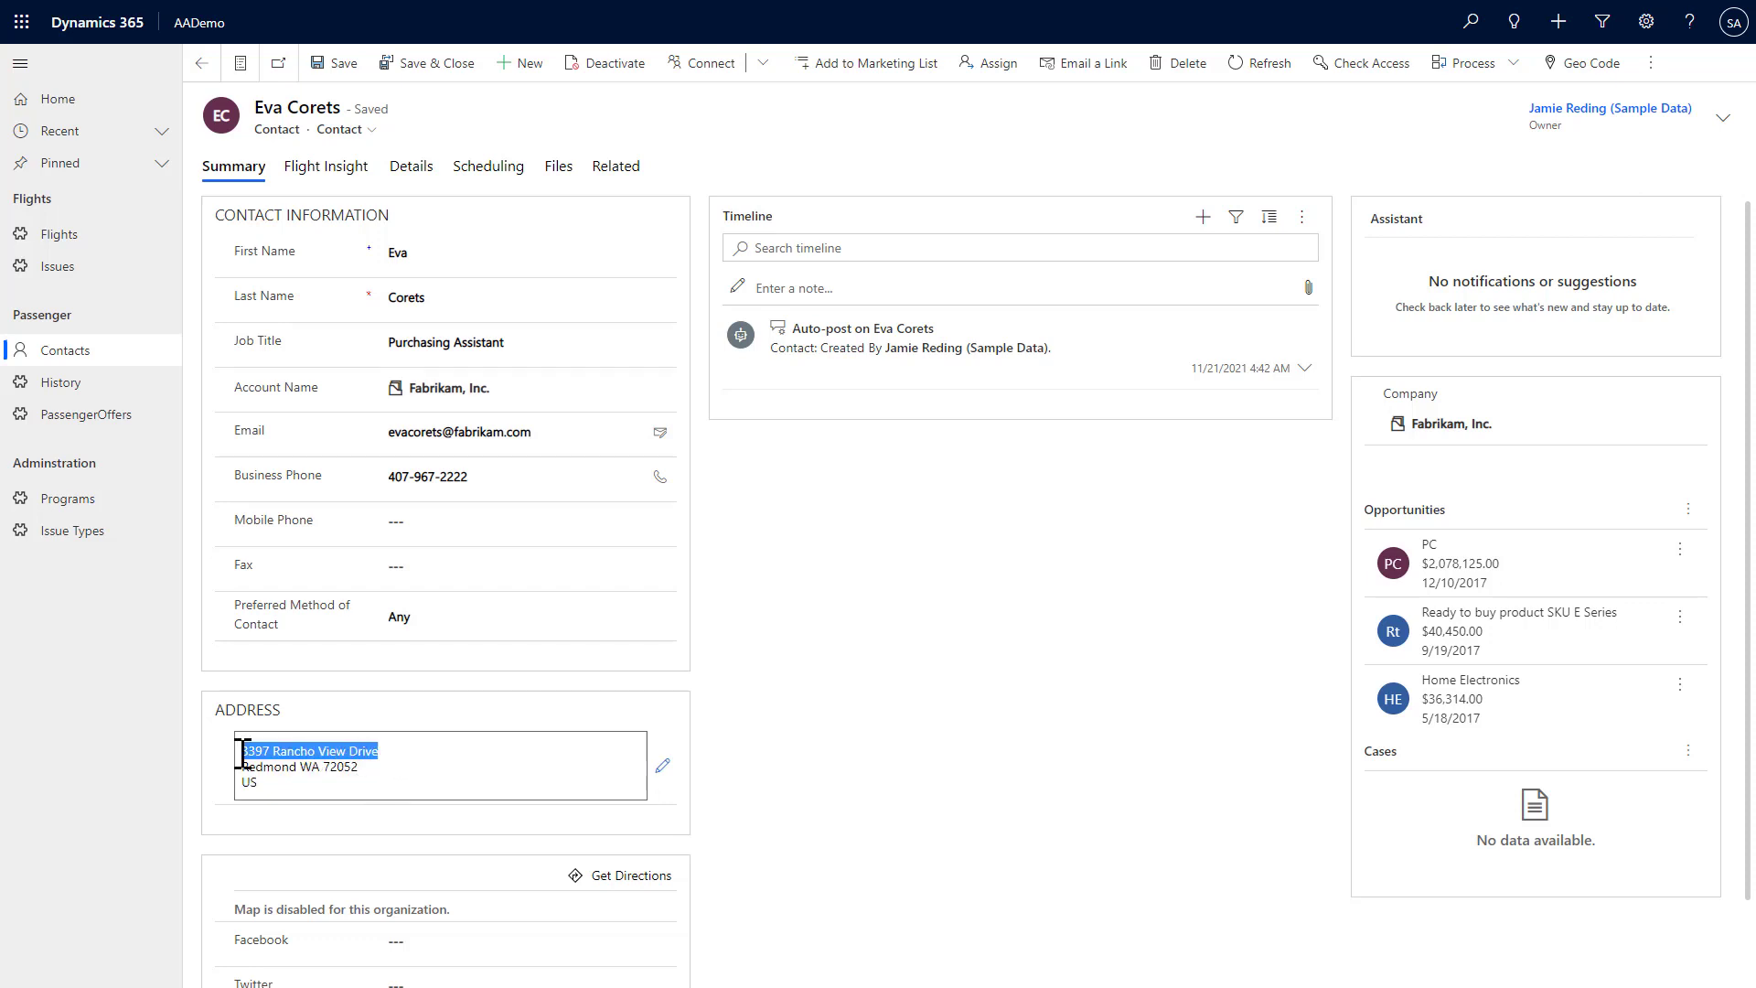
{"action": "left_click", "coordinate": [382, 752]}
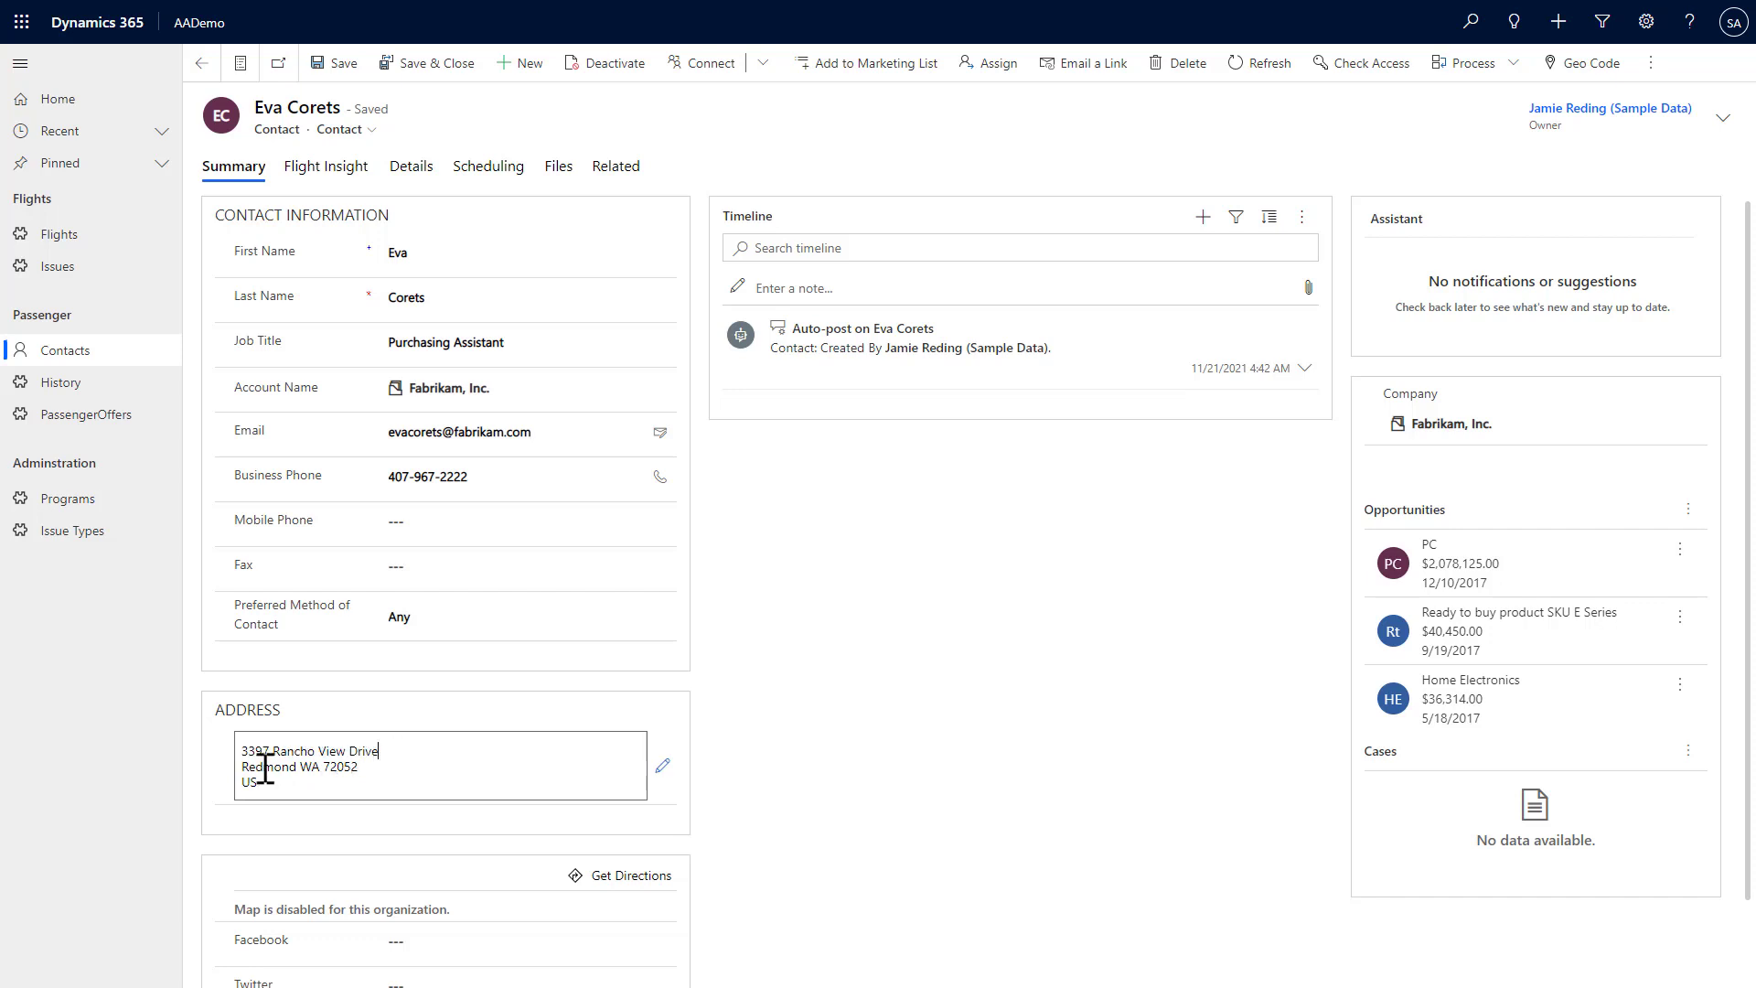
{"action": "left_click", "coordinate": [312, 767]}
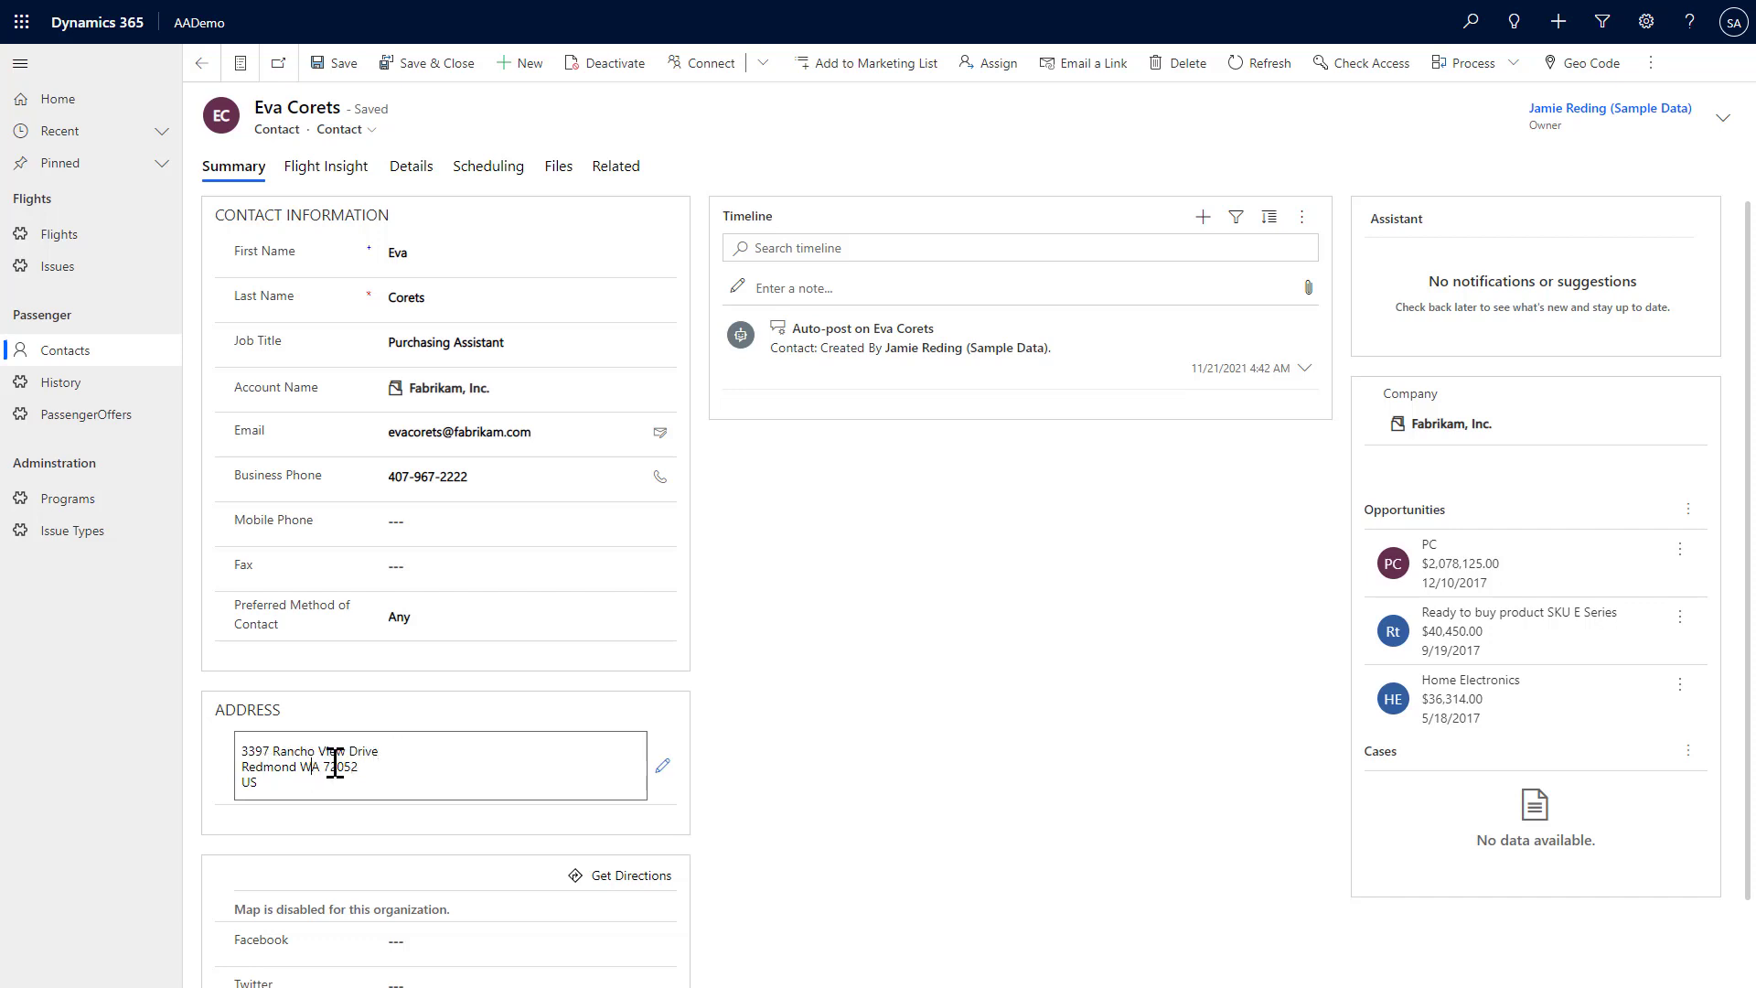
{"action": "double_click", "coordinate": [248, 782]}
{"action": "left_click_drag", "start_coordinate": [380, 751], "coordinate": [217, 756]}
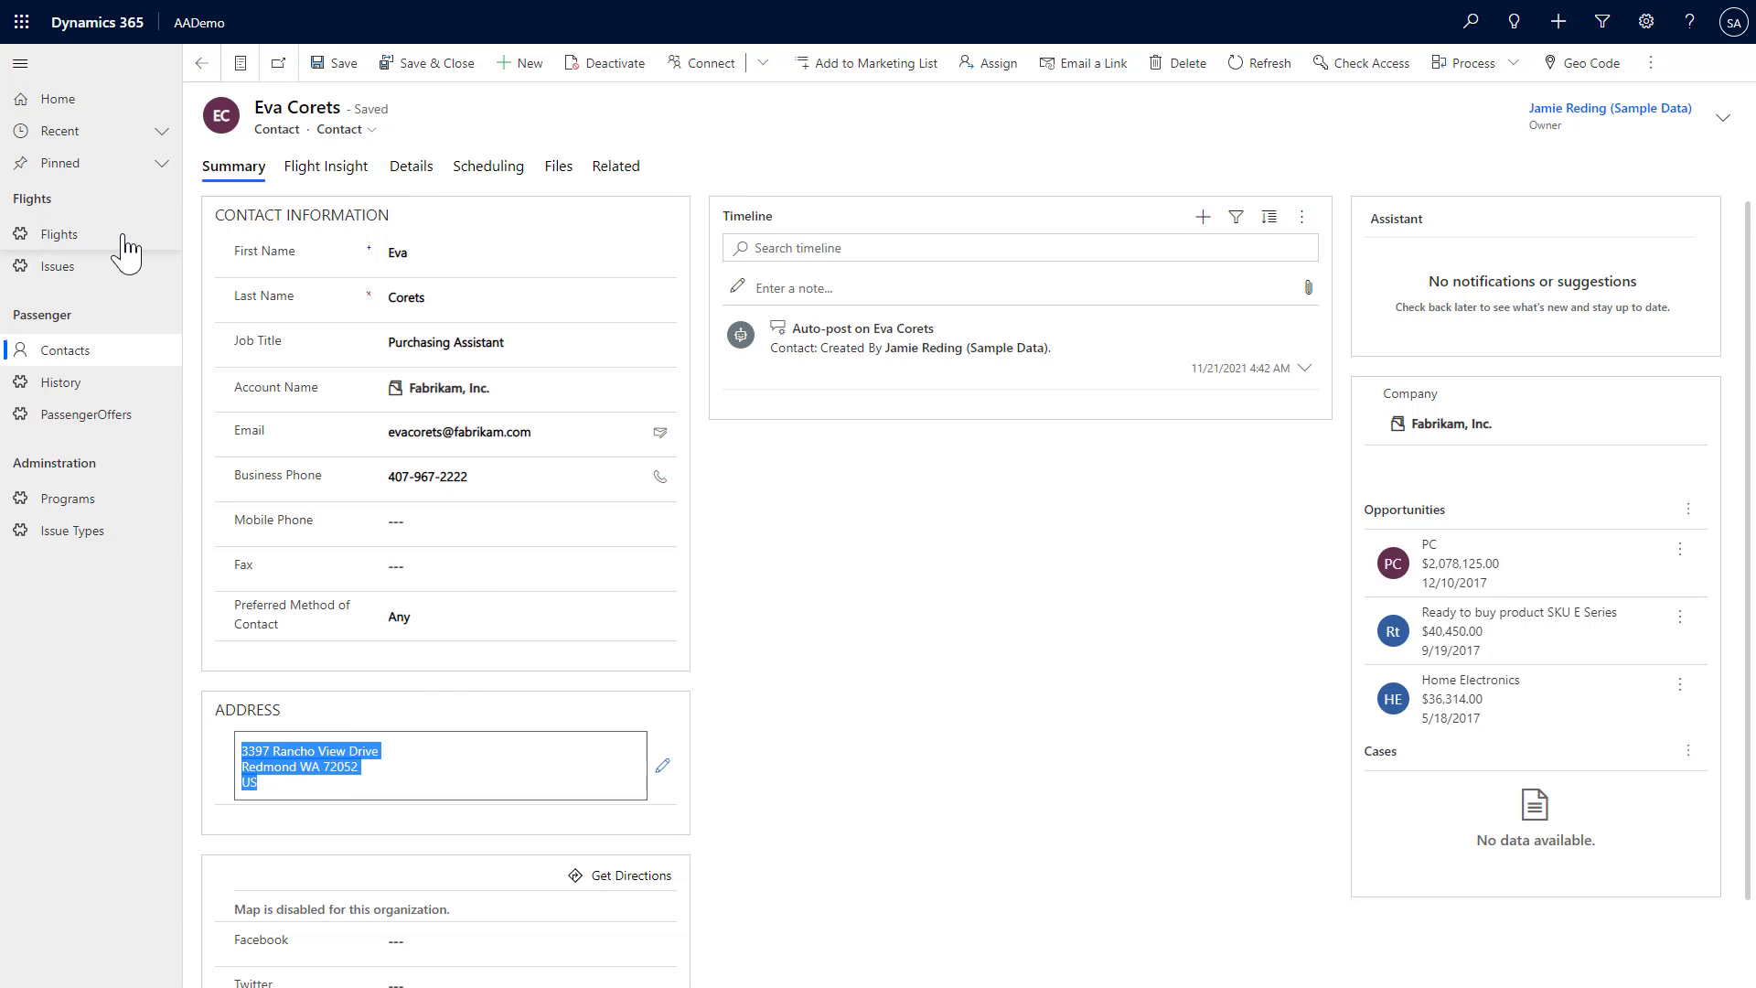
{"action": "left_click", "coordinate": [295, 782]}
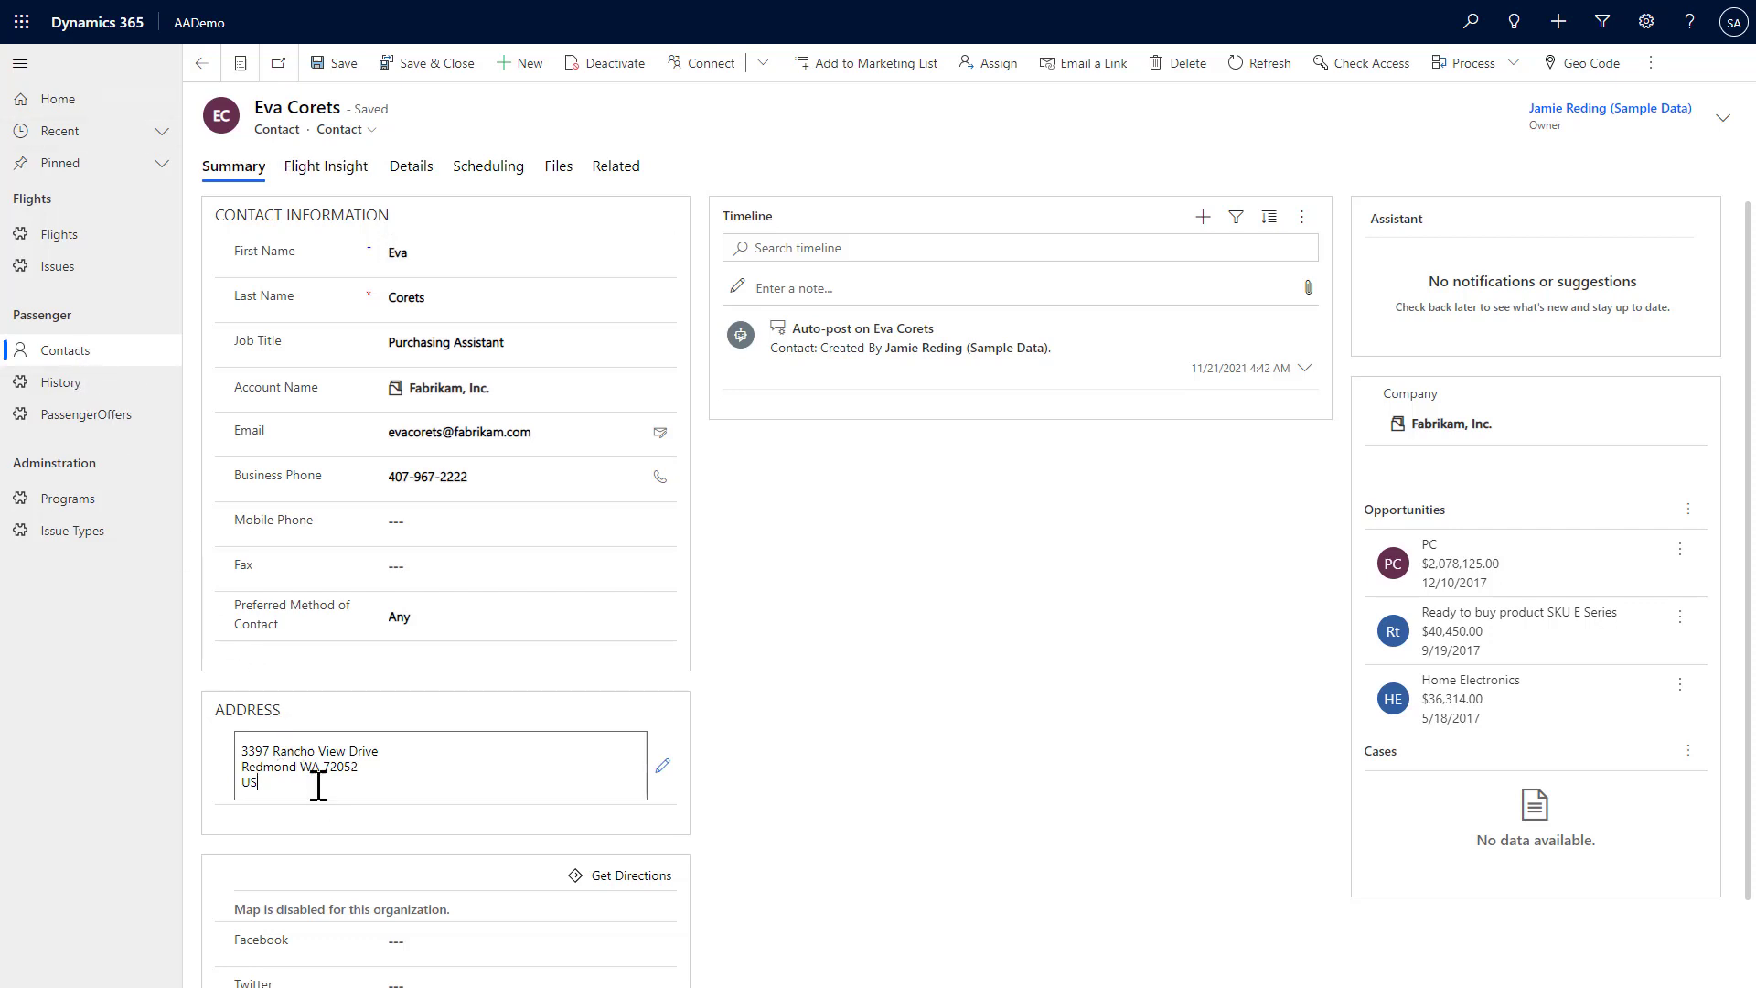
{"action": "left_click_drag", "start_coordinate": [262, 779], "coordinate": [229, 752]}
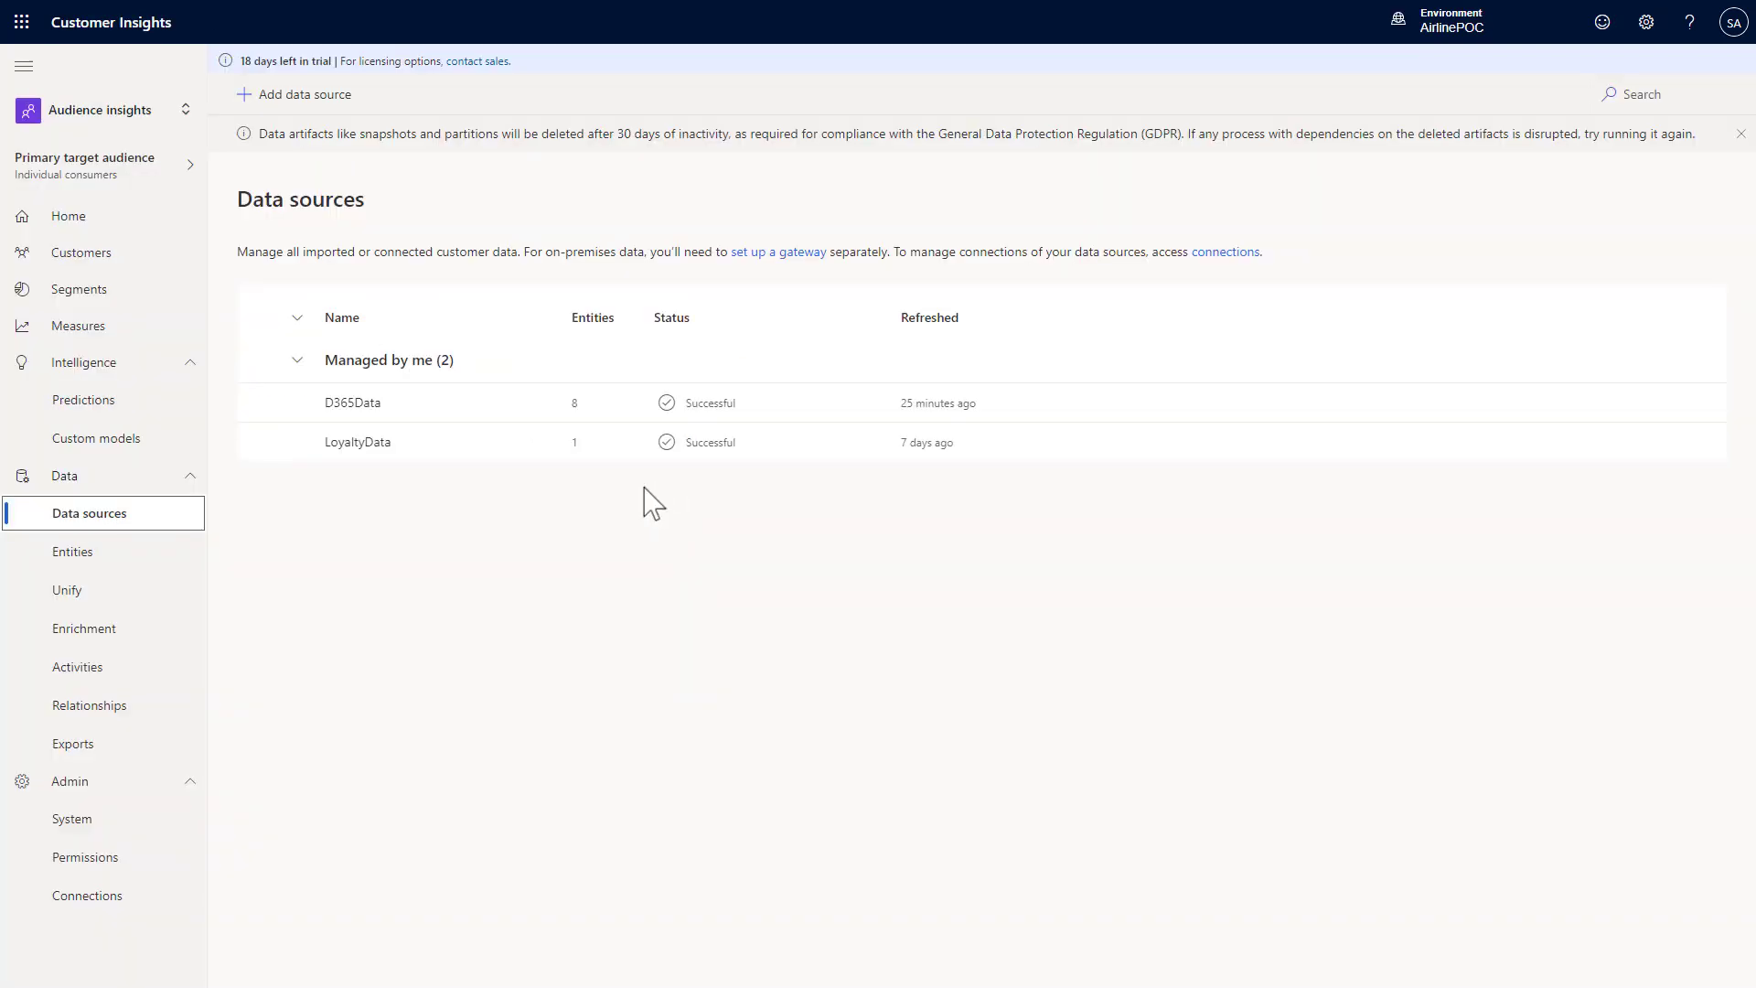
{"action": "left_click", "coordinate": [129, 523]}
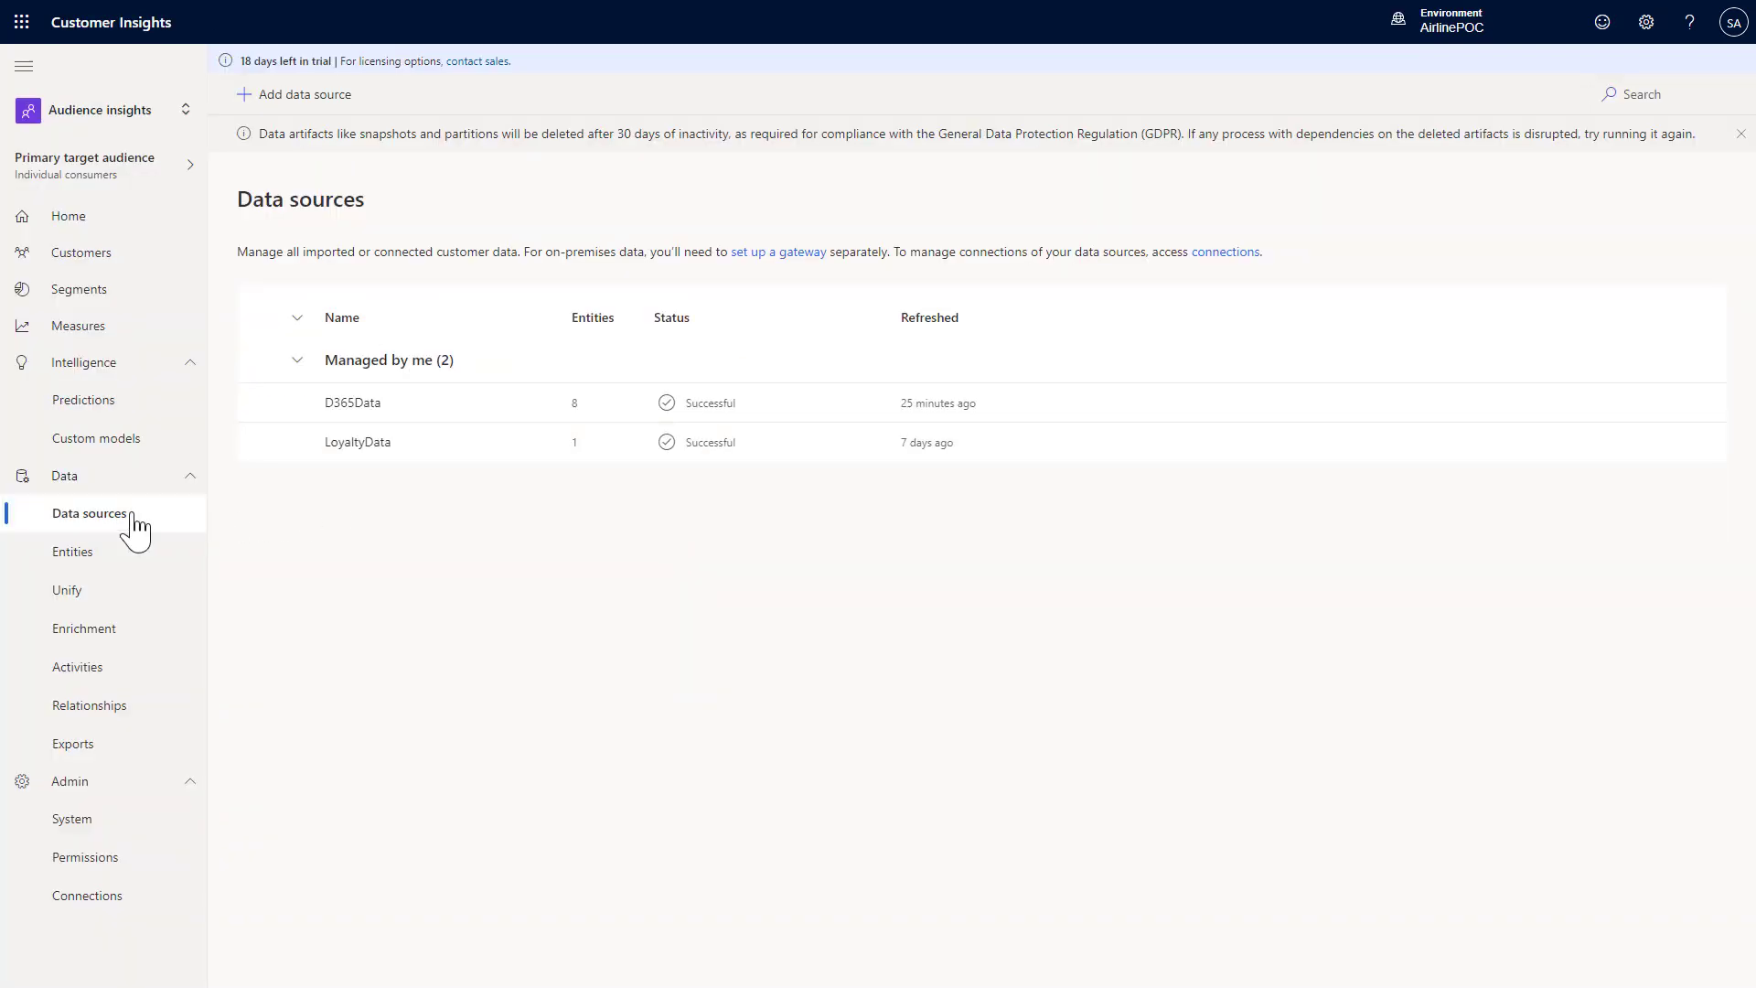
{"action": "left_click", "coordinate": [320, 101]}
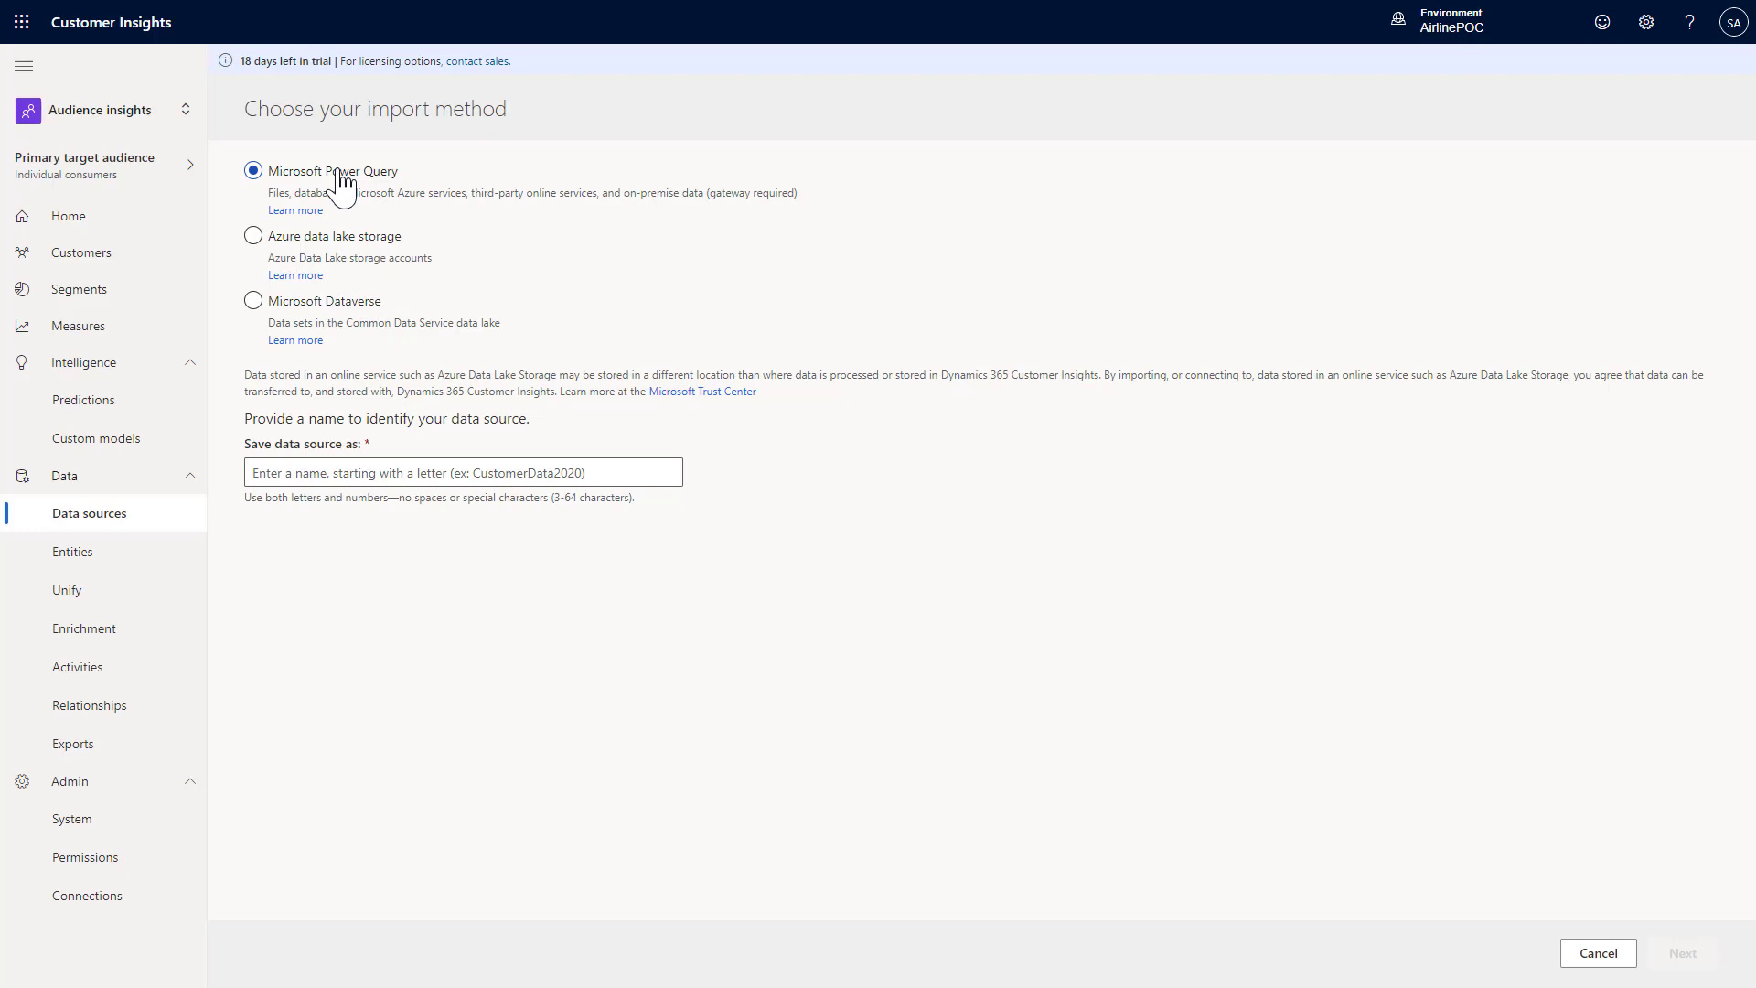
{"action": "left_click", "coordinate": [81, 518]}
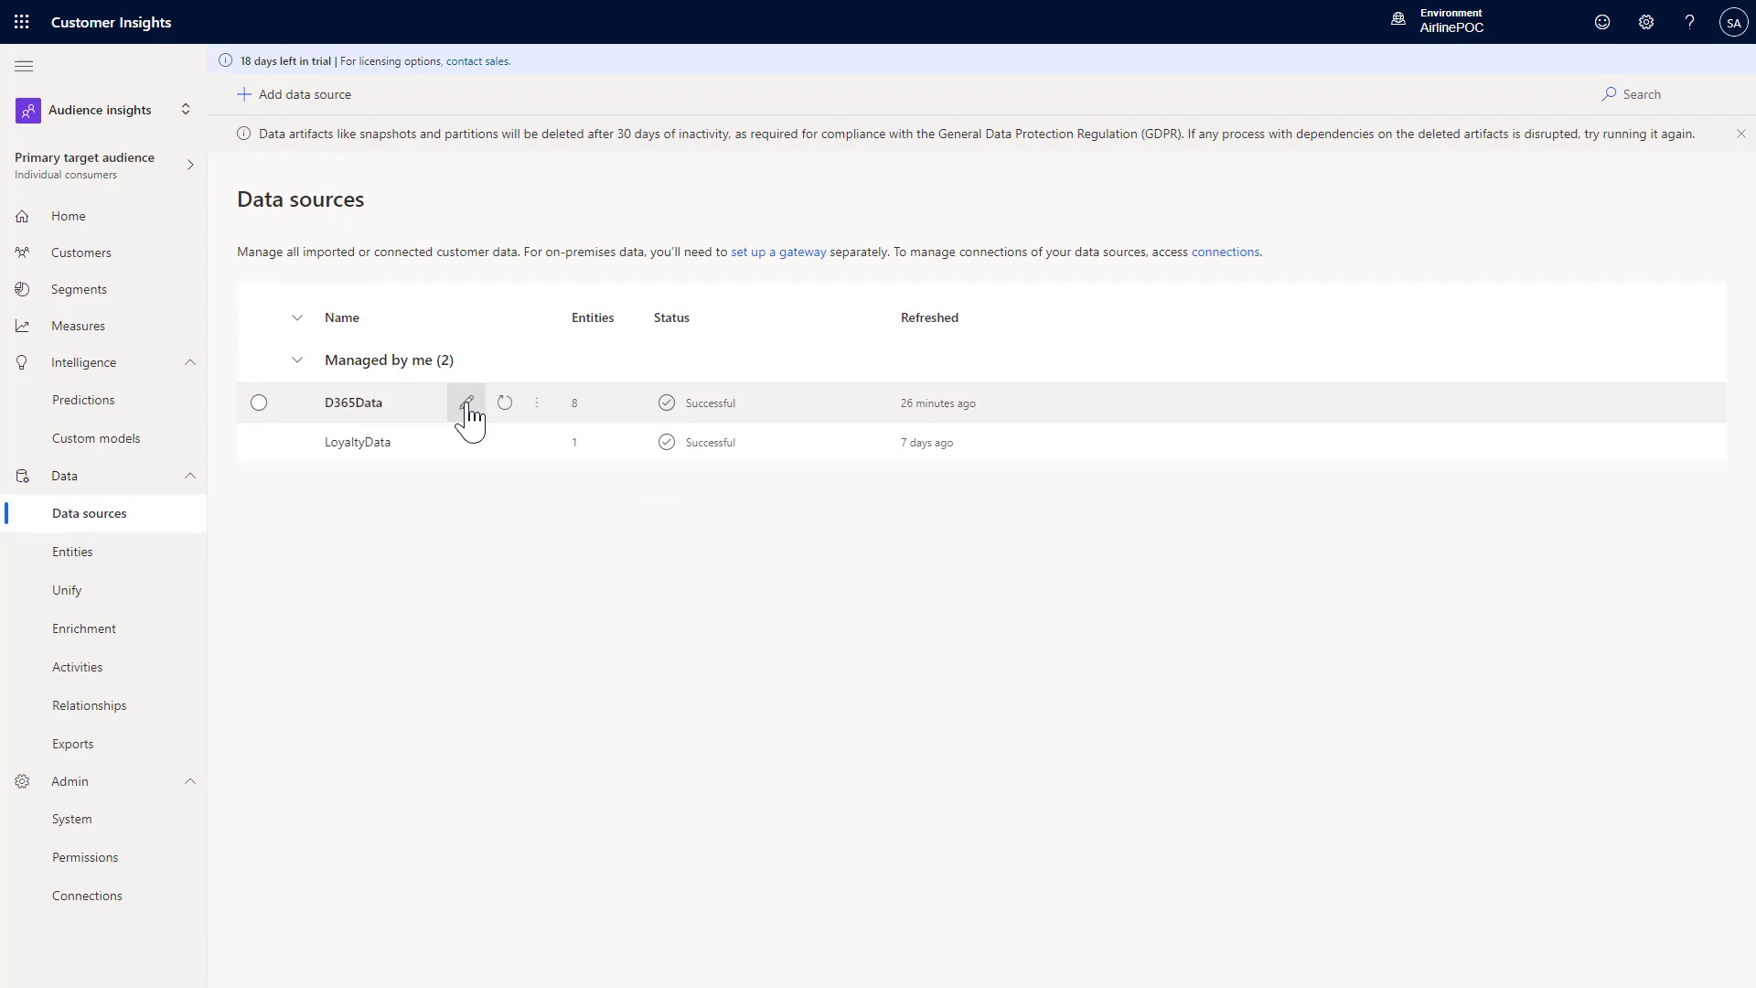
Edit the D365Data source's queries in Power Query
{"action": "left_click", "coordinate": [467, 406]}
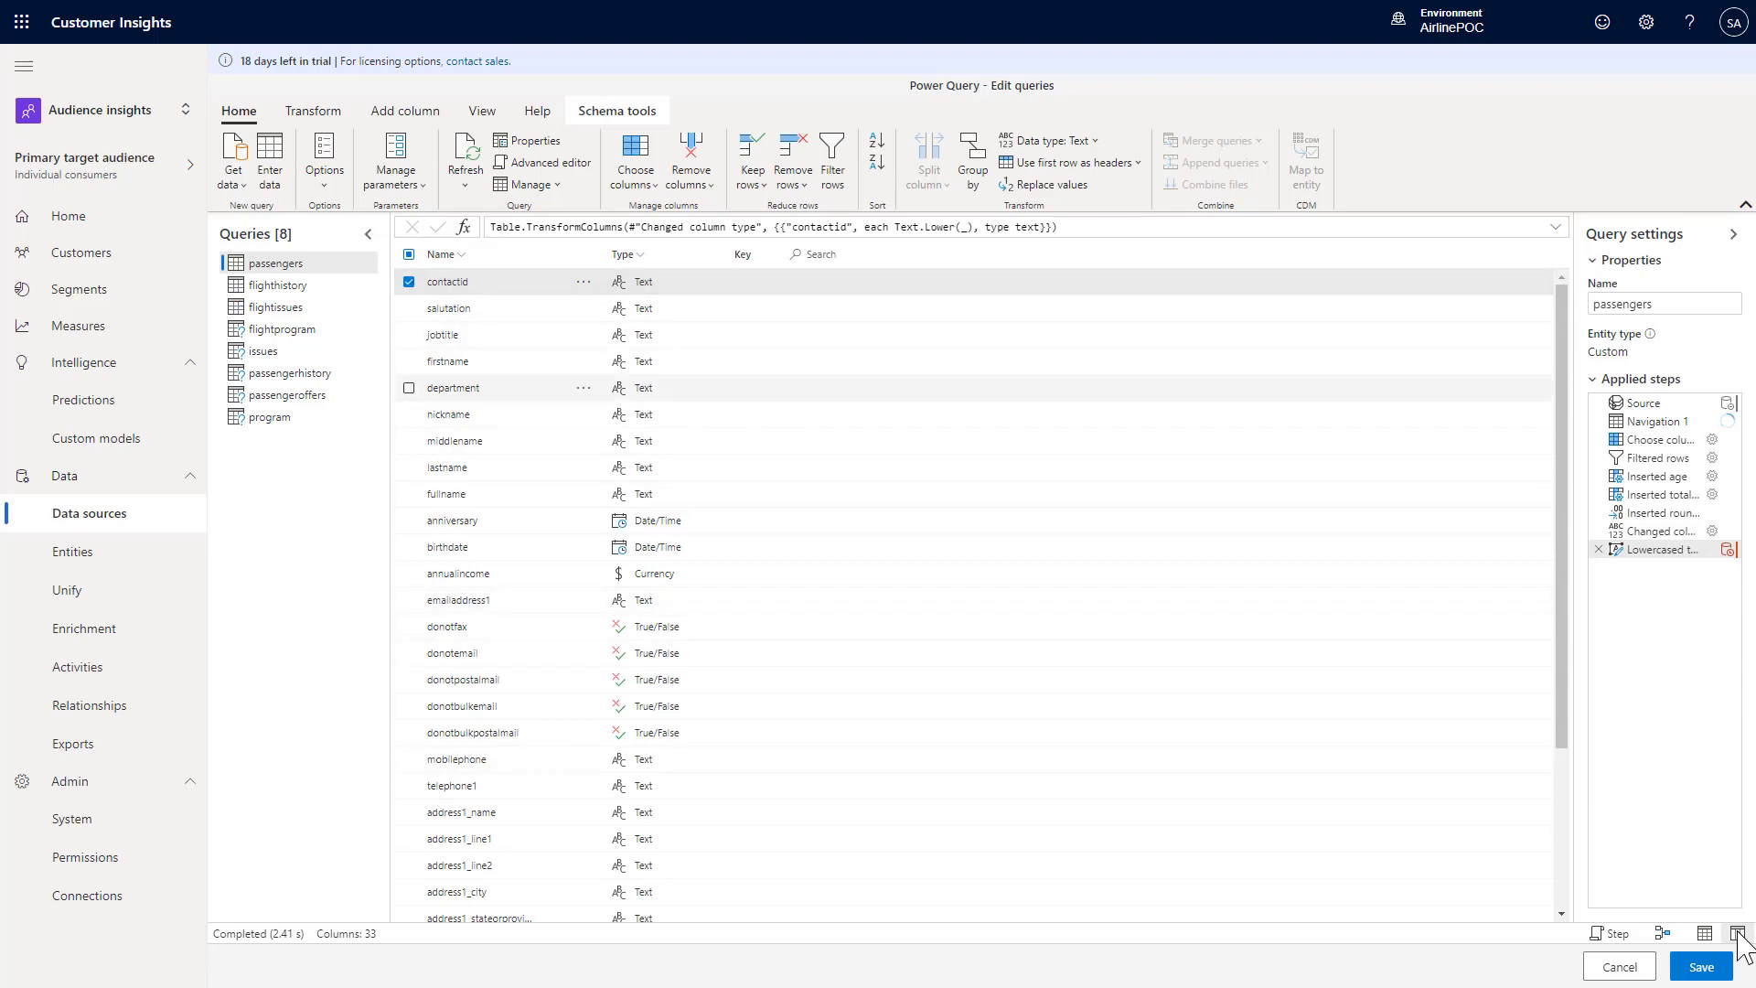
Reopen the passengers Choose columns step and scroll through the kept columns
{"action": "left_click", "coordinate": [1712, 441]}
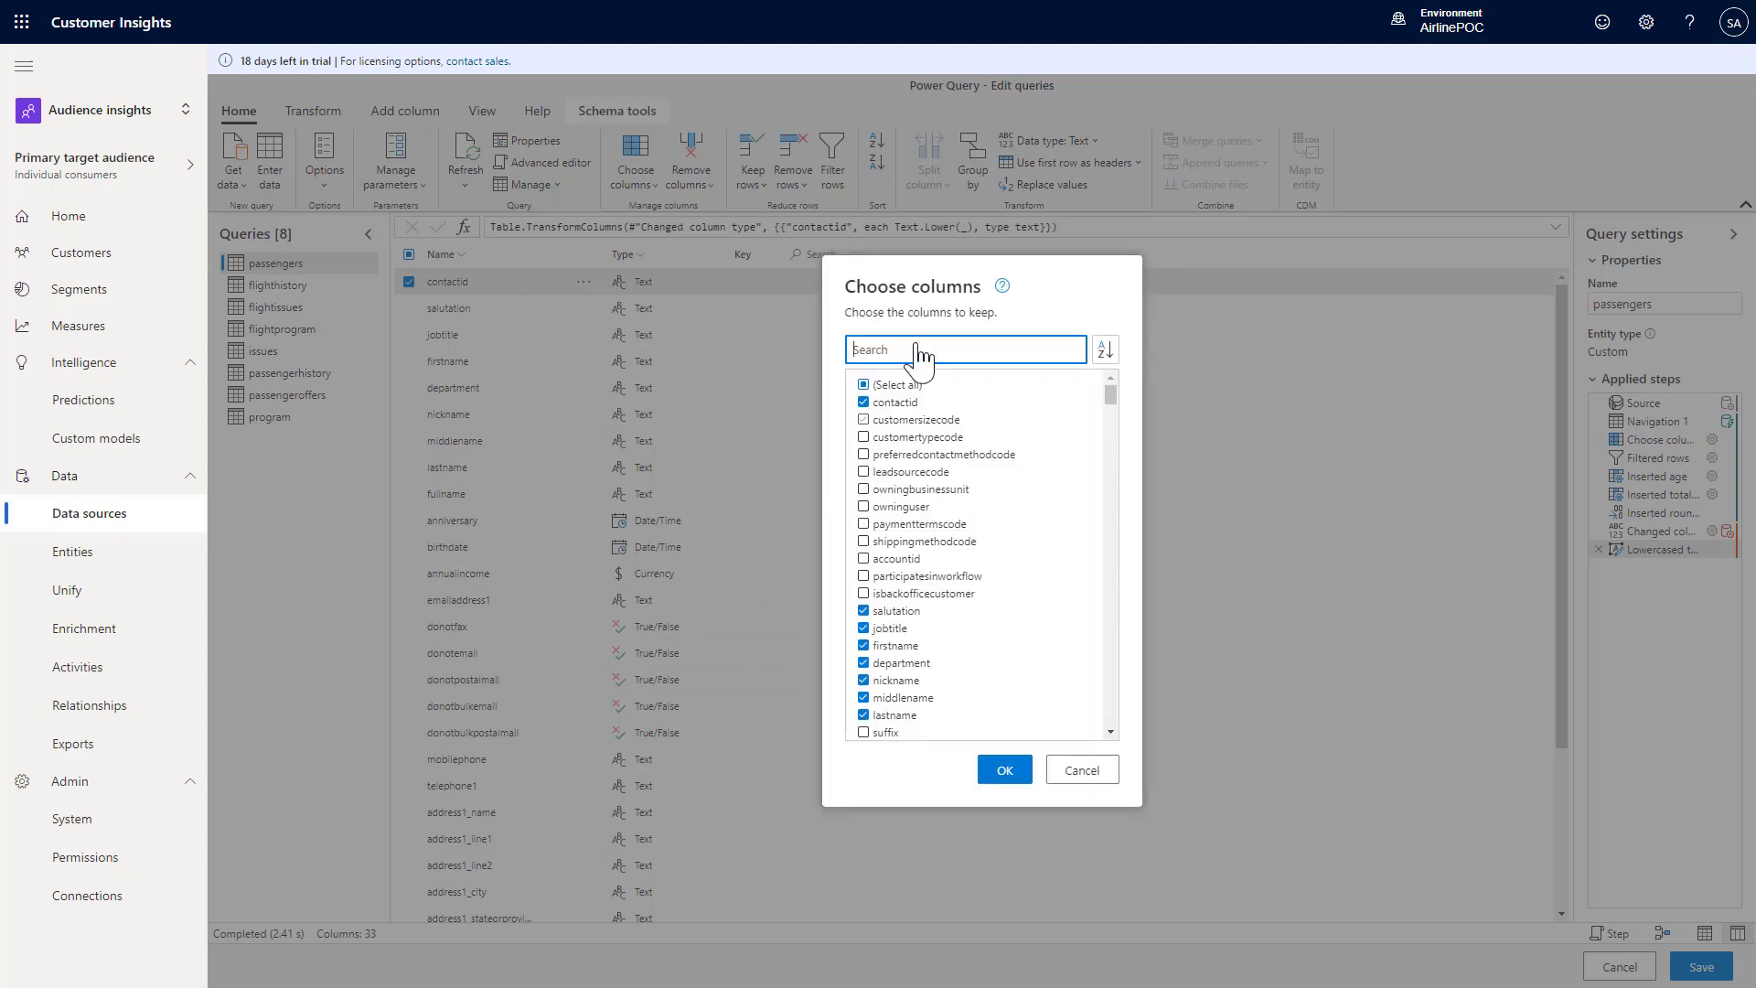
{"action": "left_click_drag", "start_coordinate": [1110, 395], "coordinate": [1125, 768]}
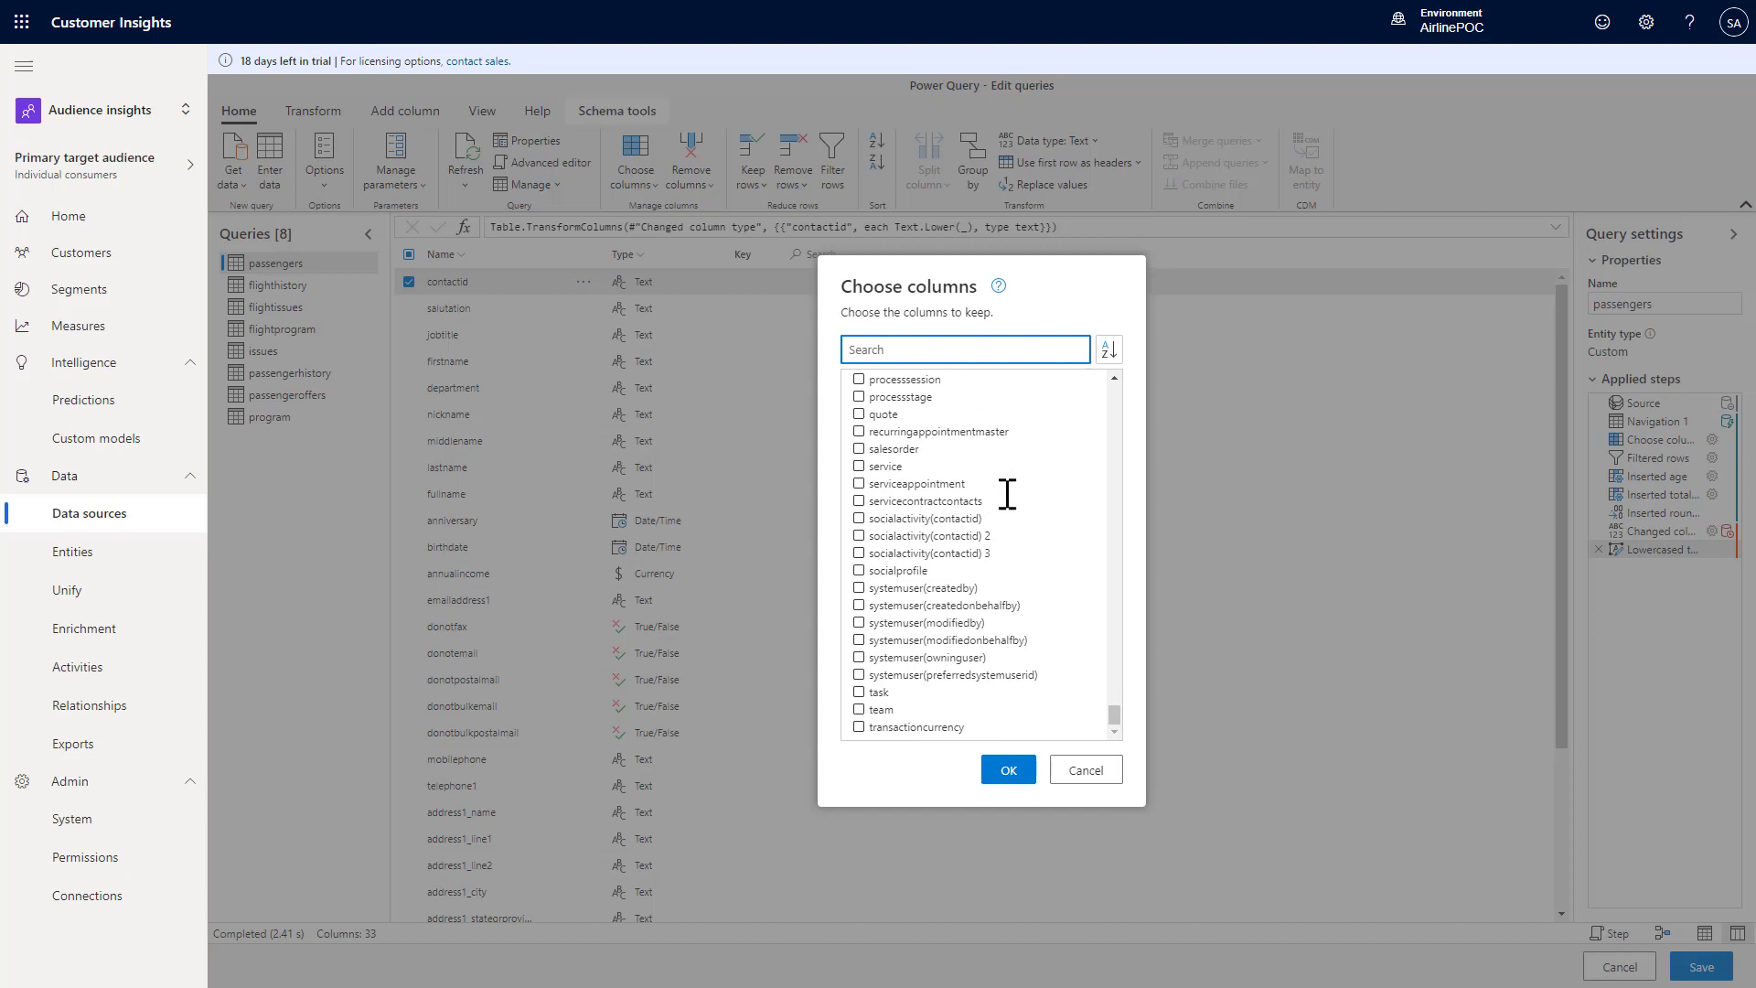
{"action": "left_click_drag", "start_coordinate": [1115, 714], "coordinate": [1115, 384]}
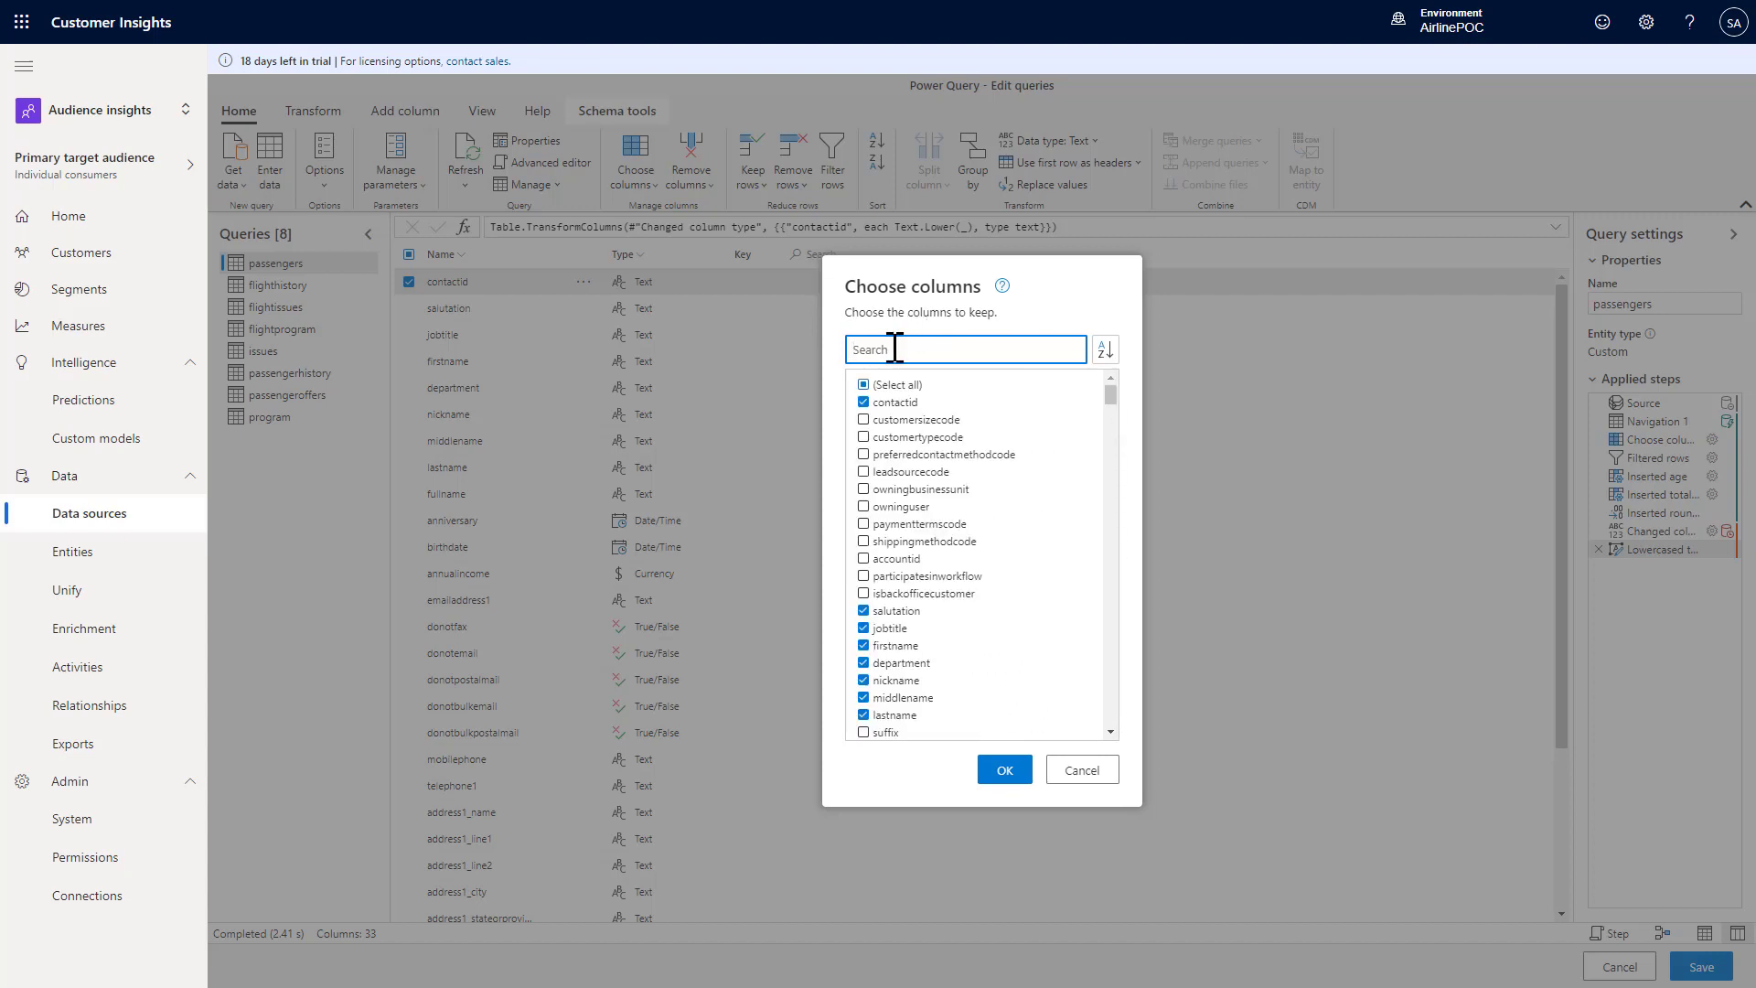
Filter columns by 'comp', confirm the address composite columns are unchecked, and cancel
{"action": "type", "text": "com"}
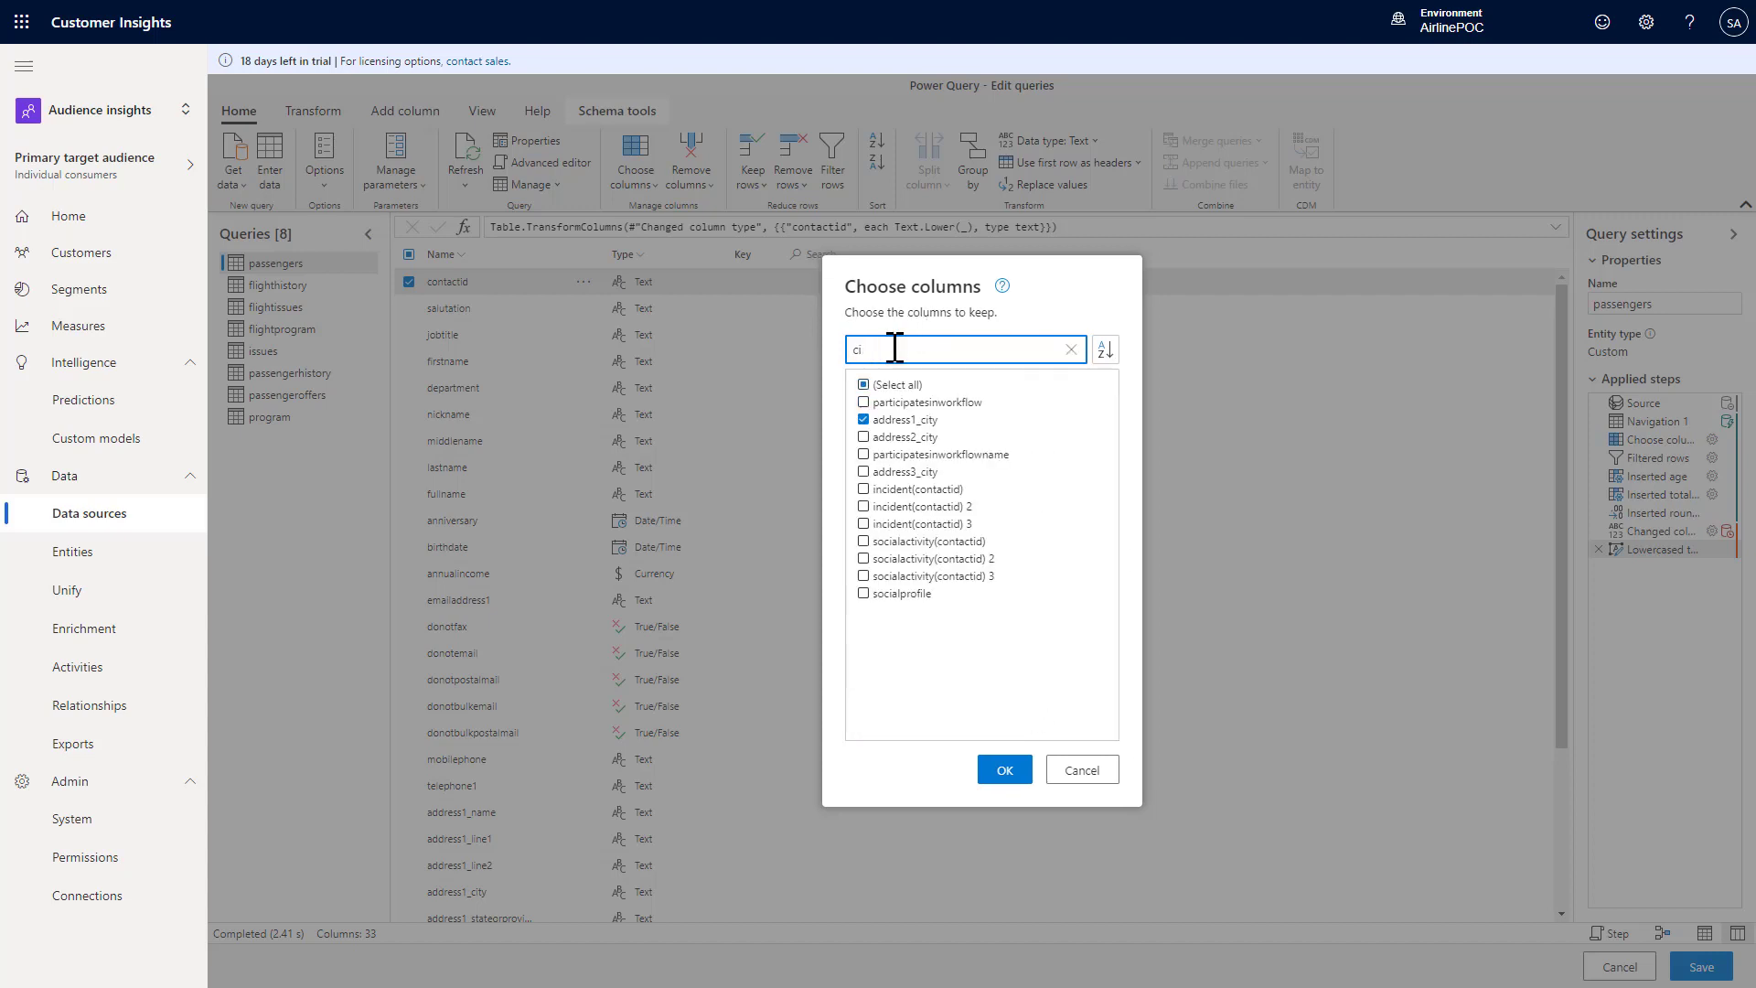
{"action": "type", "text": "p"}
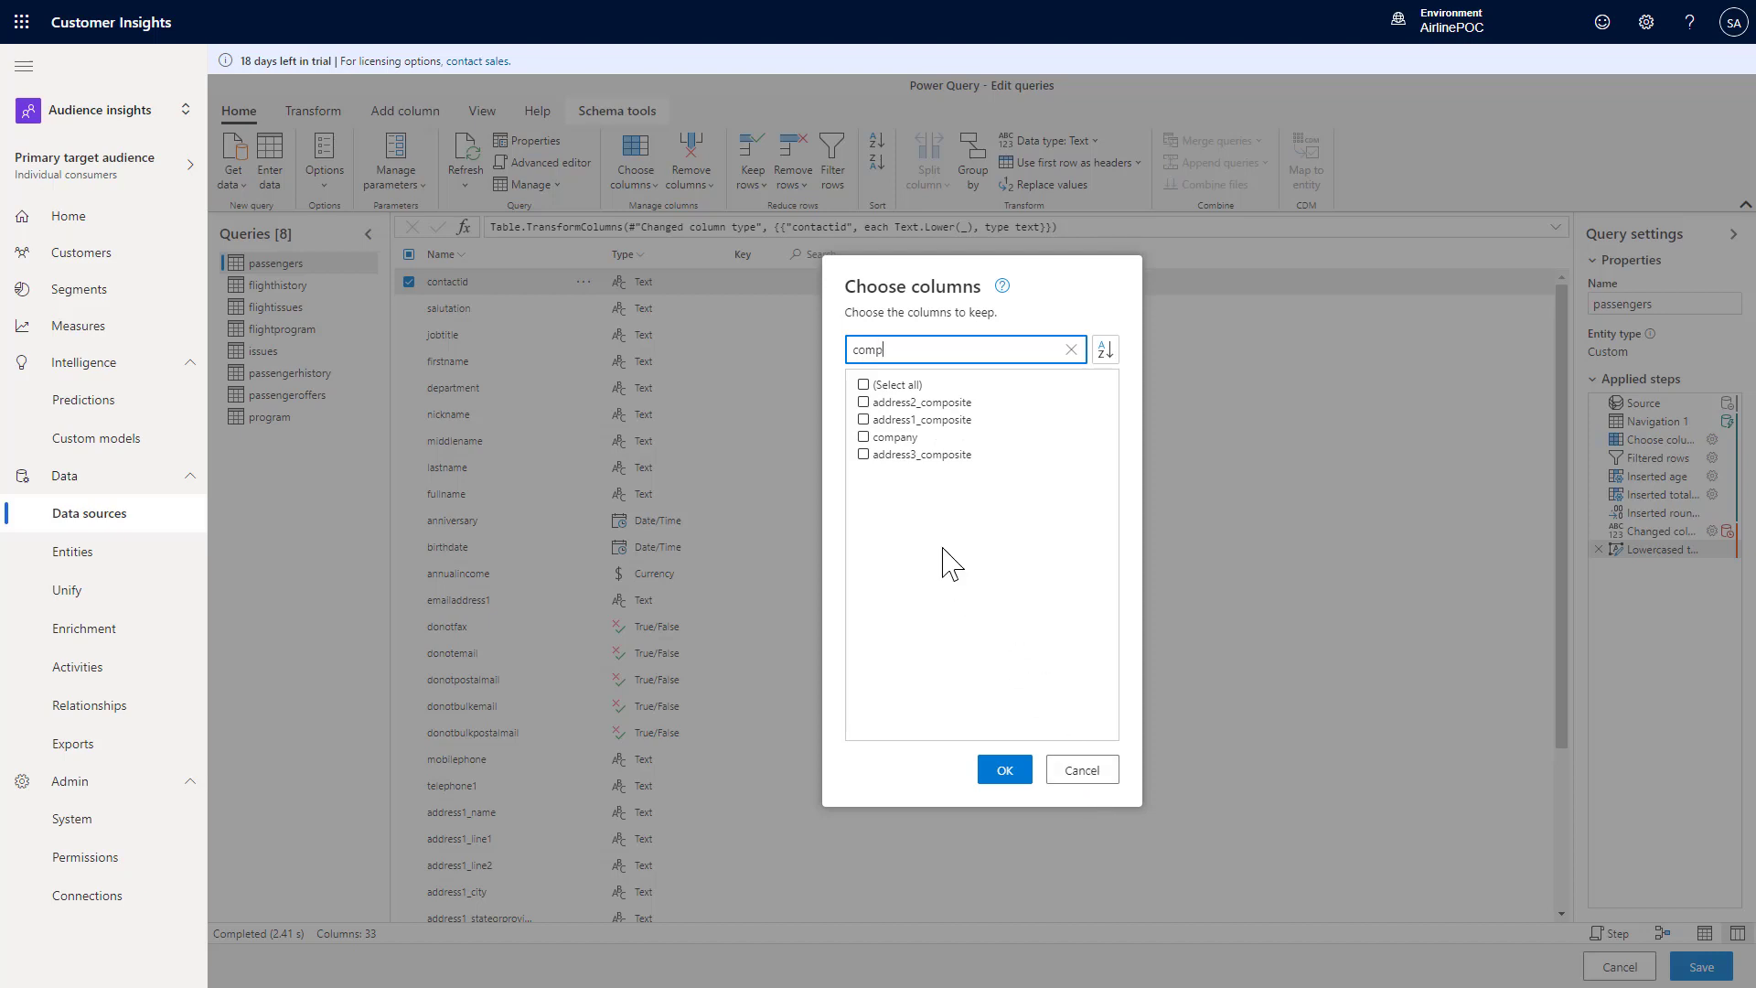
{"action": "left_click", "coordinate": [1085, 776]}
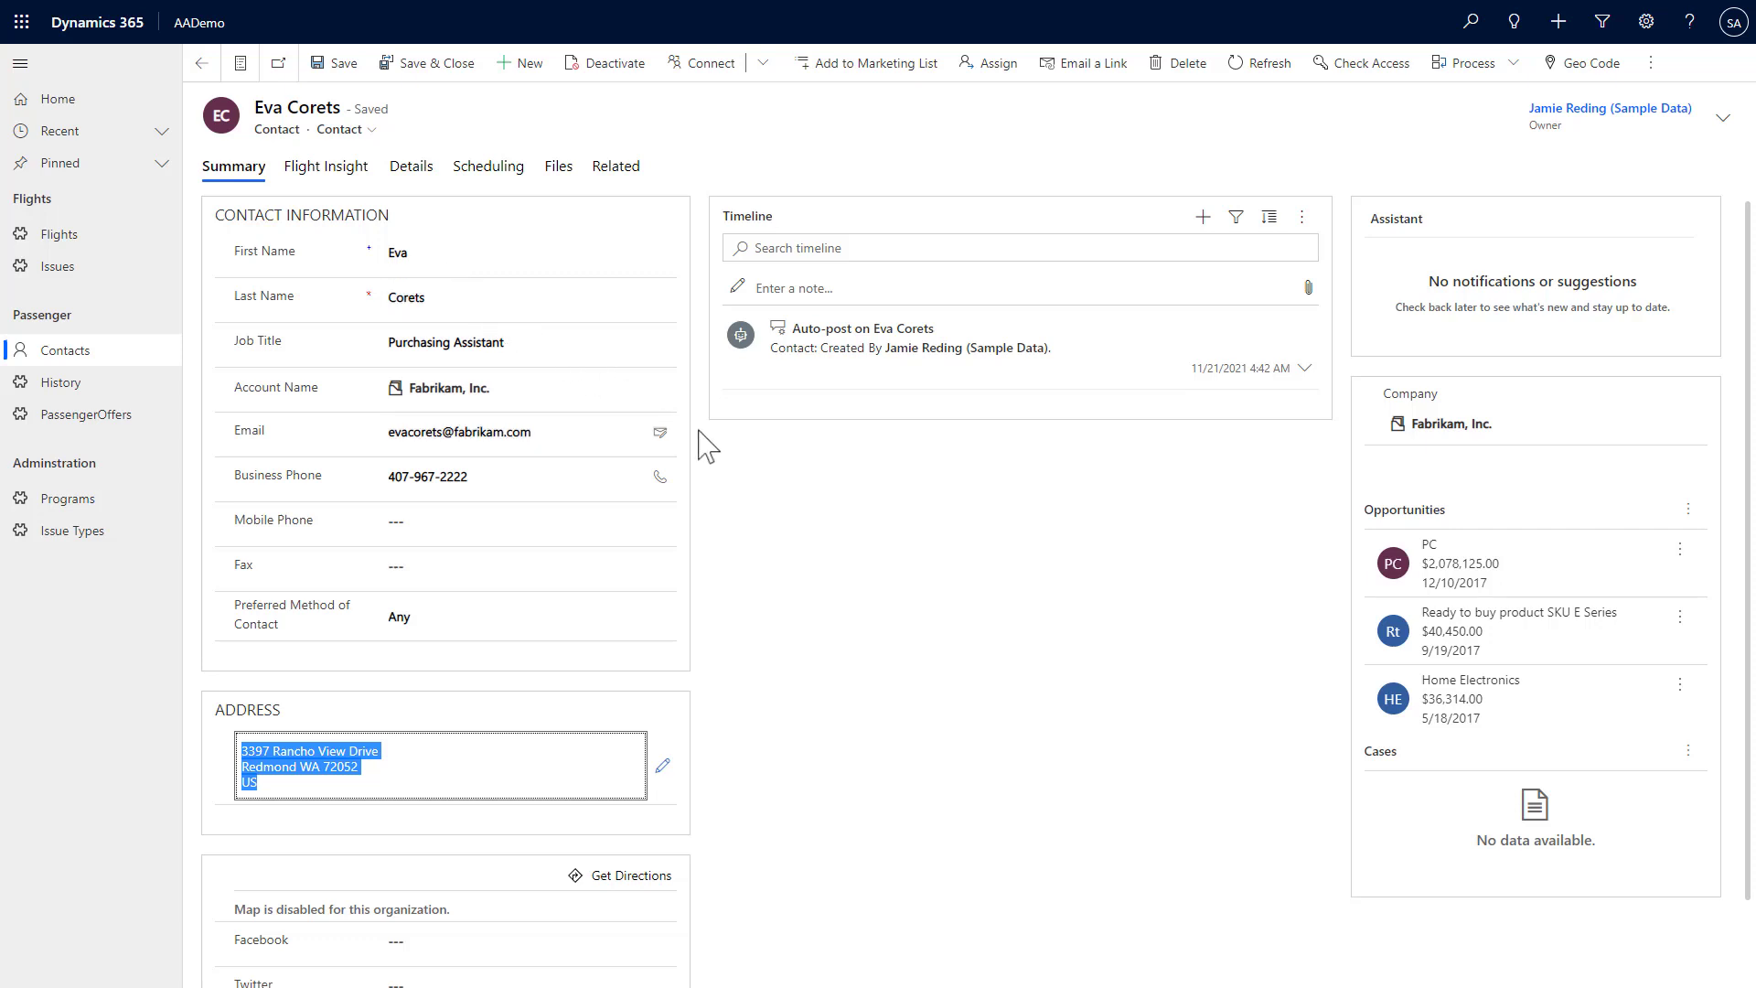
Inspect the contact's composite address block, clearing an accidental text selection
{"action": "triple_click", "coordinate": [1230, 467]}
{"action": "left_click", "coordinate": [1250, 503]}
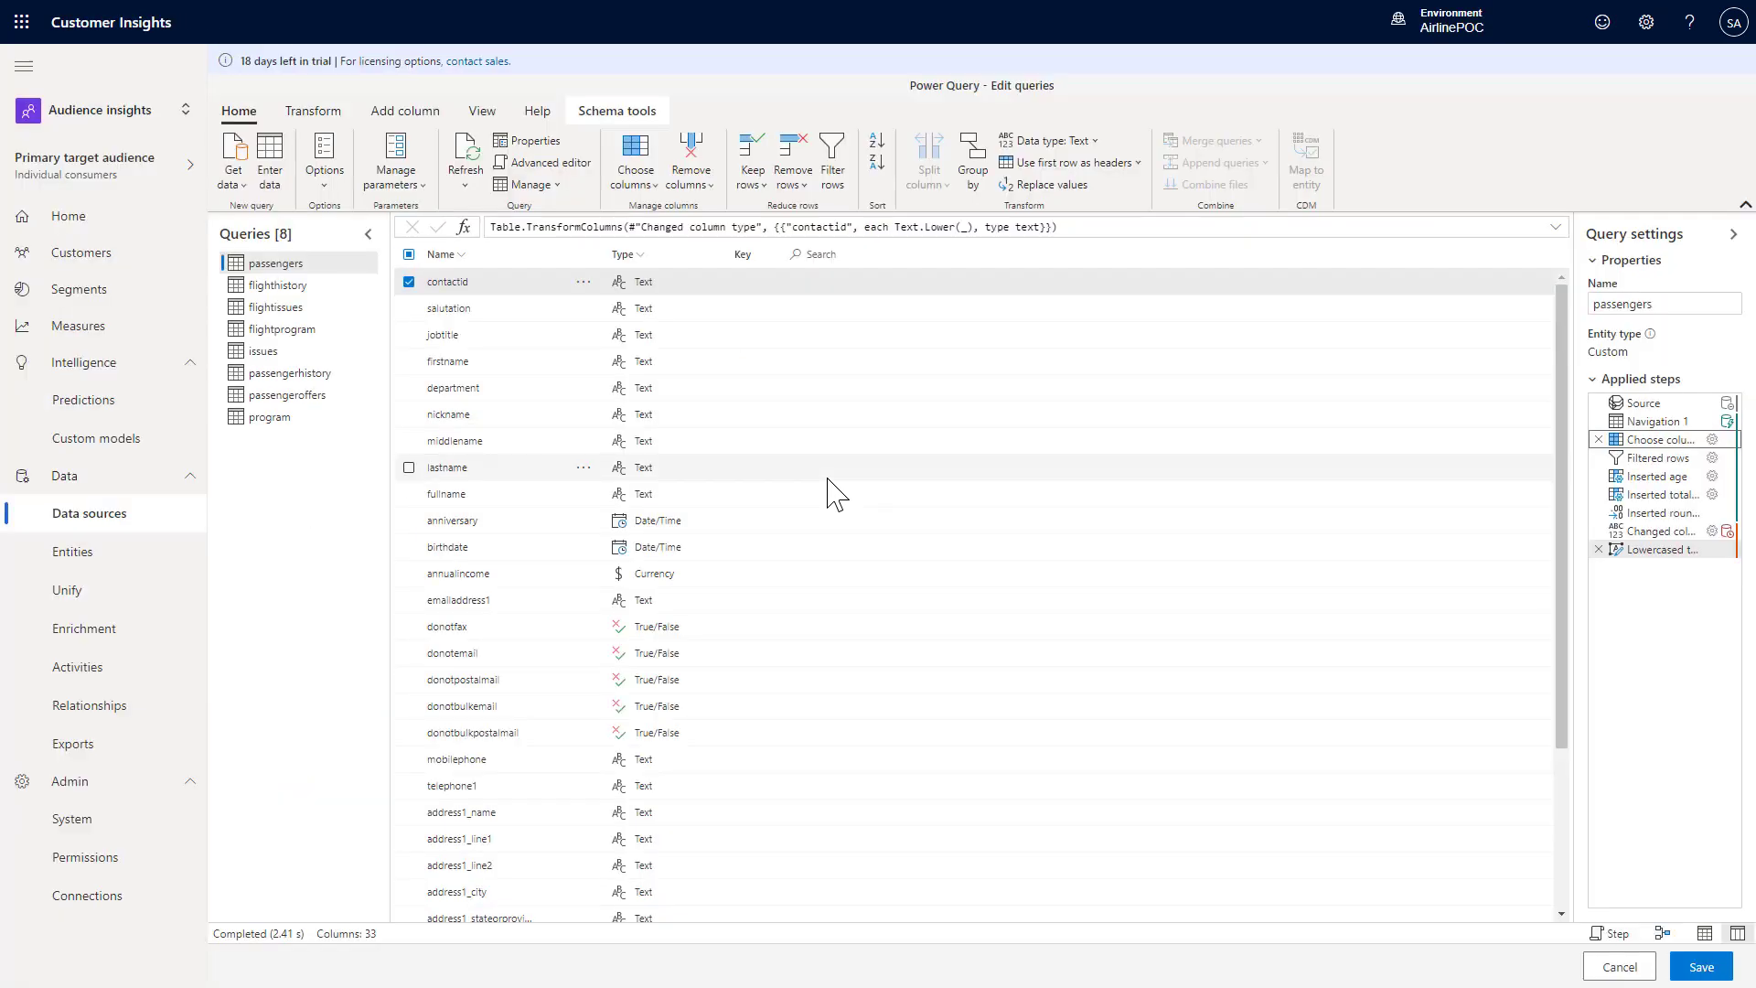
Select contactid, switch to data view, and widen the column to show full IDs
{"action": "left_click", "coordinate": [448, 289]}
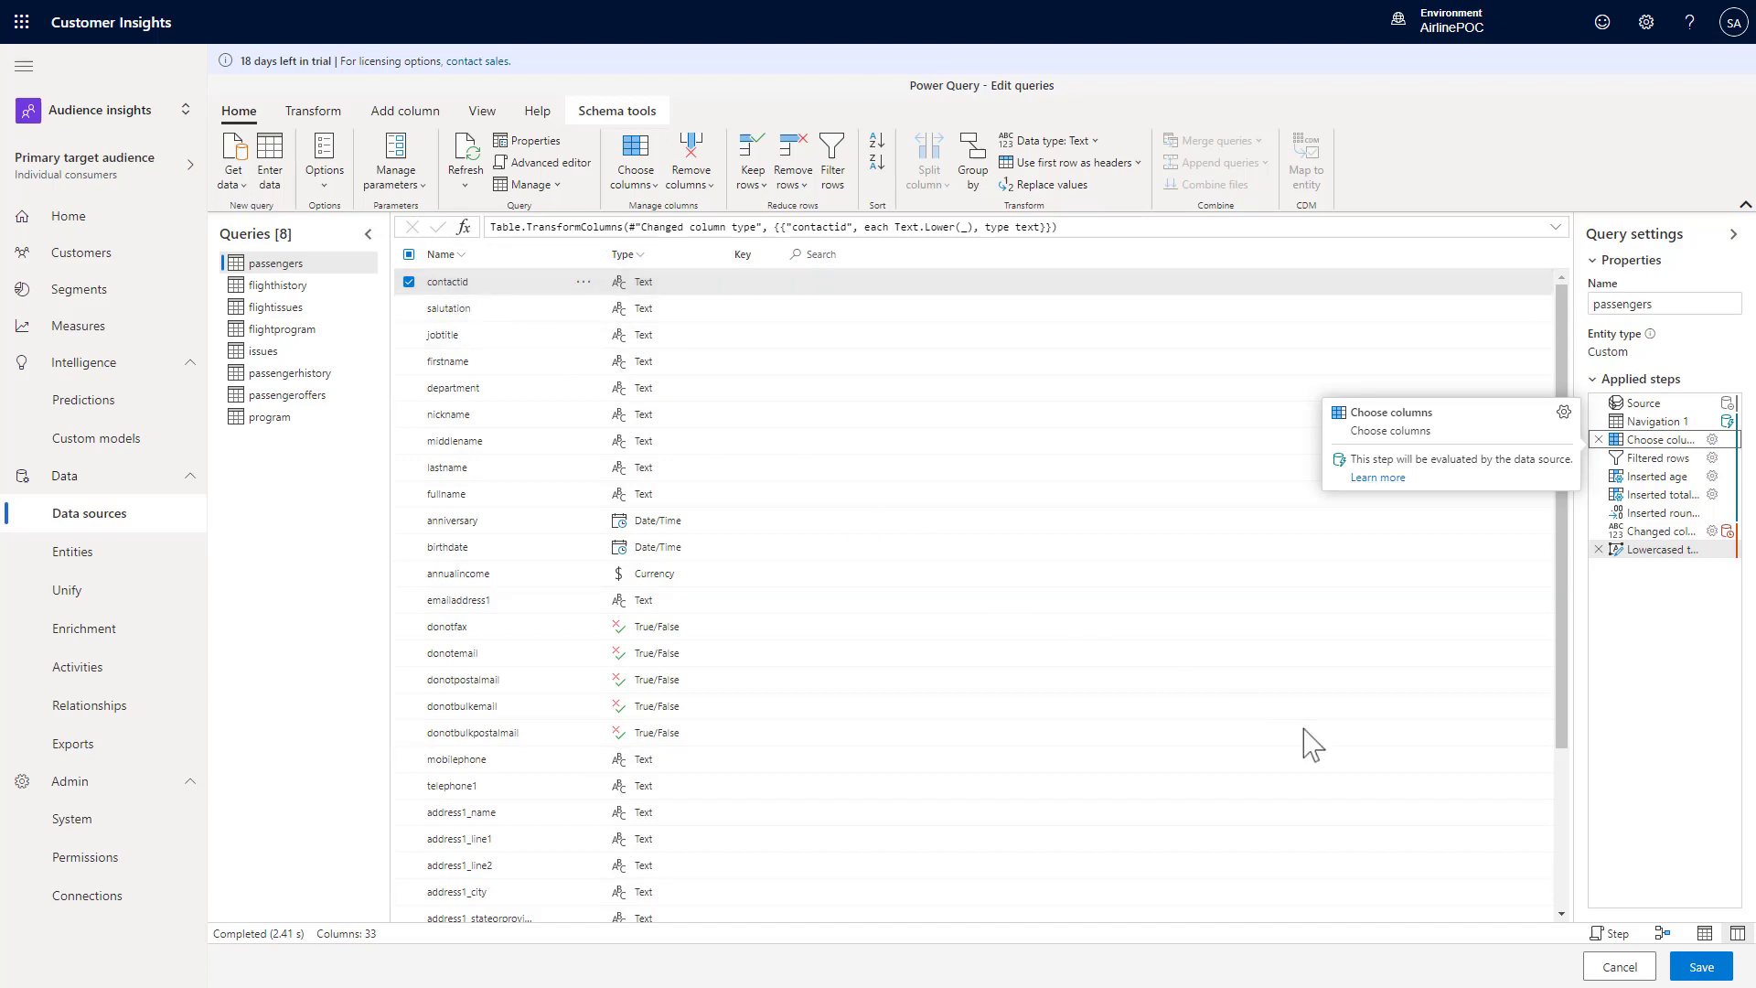
{"action": "left_click", "coordinate": [1705, 935]}
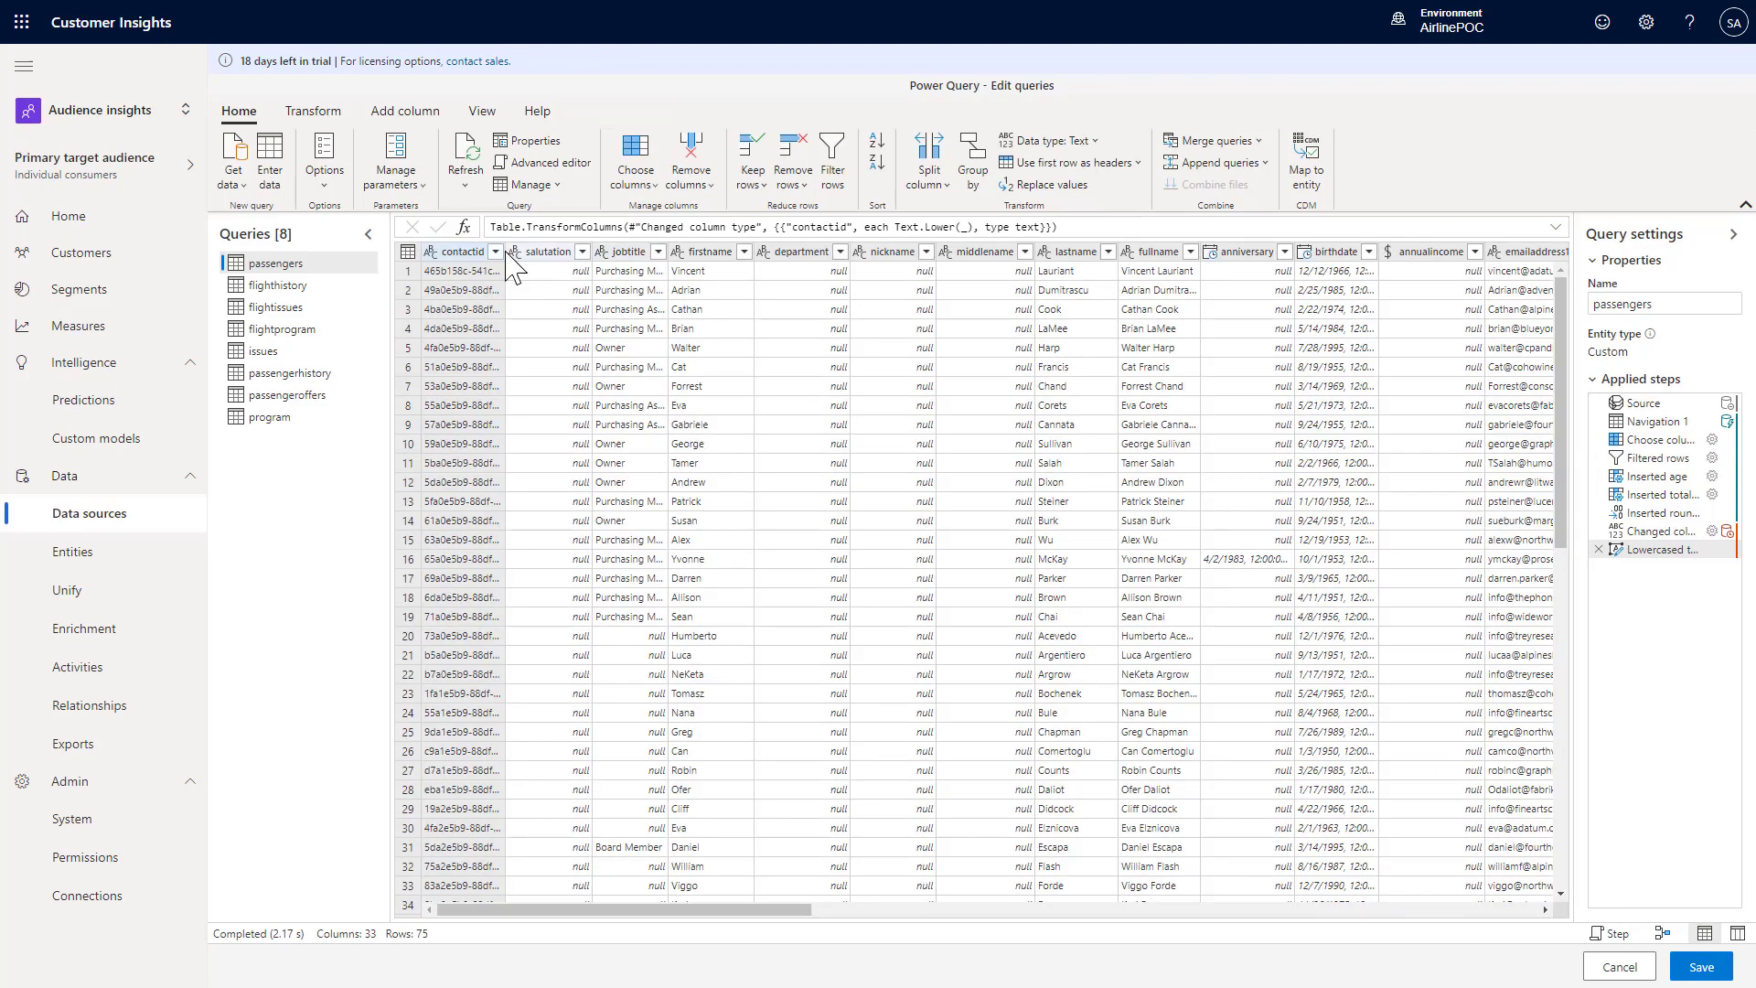
{"action": "left_click_drag", "start_coordinate": [506, 254], "coordinate": [654, 261]}
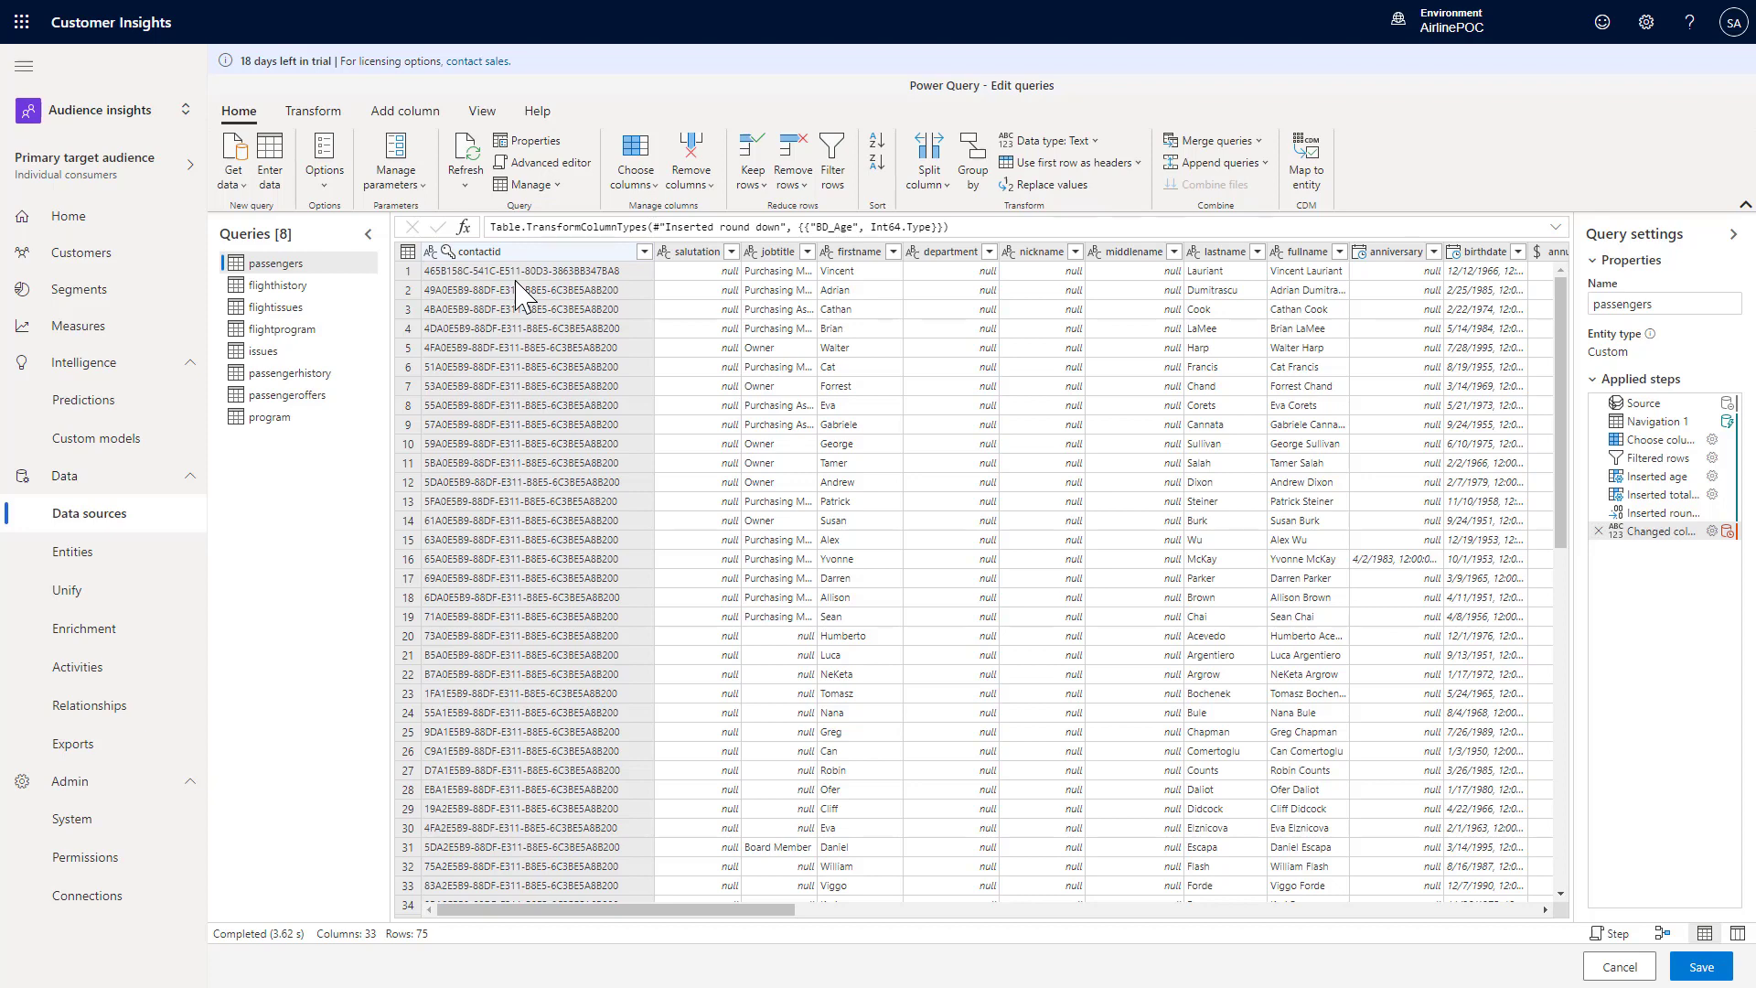
Lowercase every contactid value using the column's Transform column > Text transforms > lowercase
{"action": "right_click", "coordinate": [487, 253]}
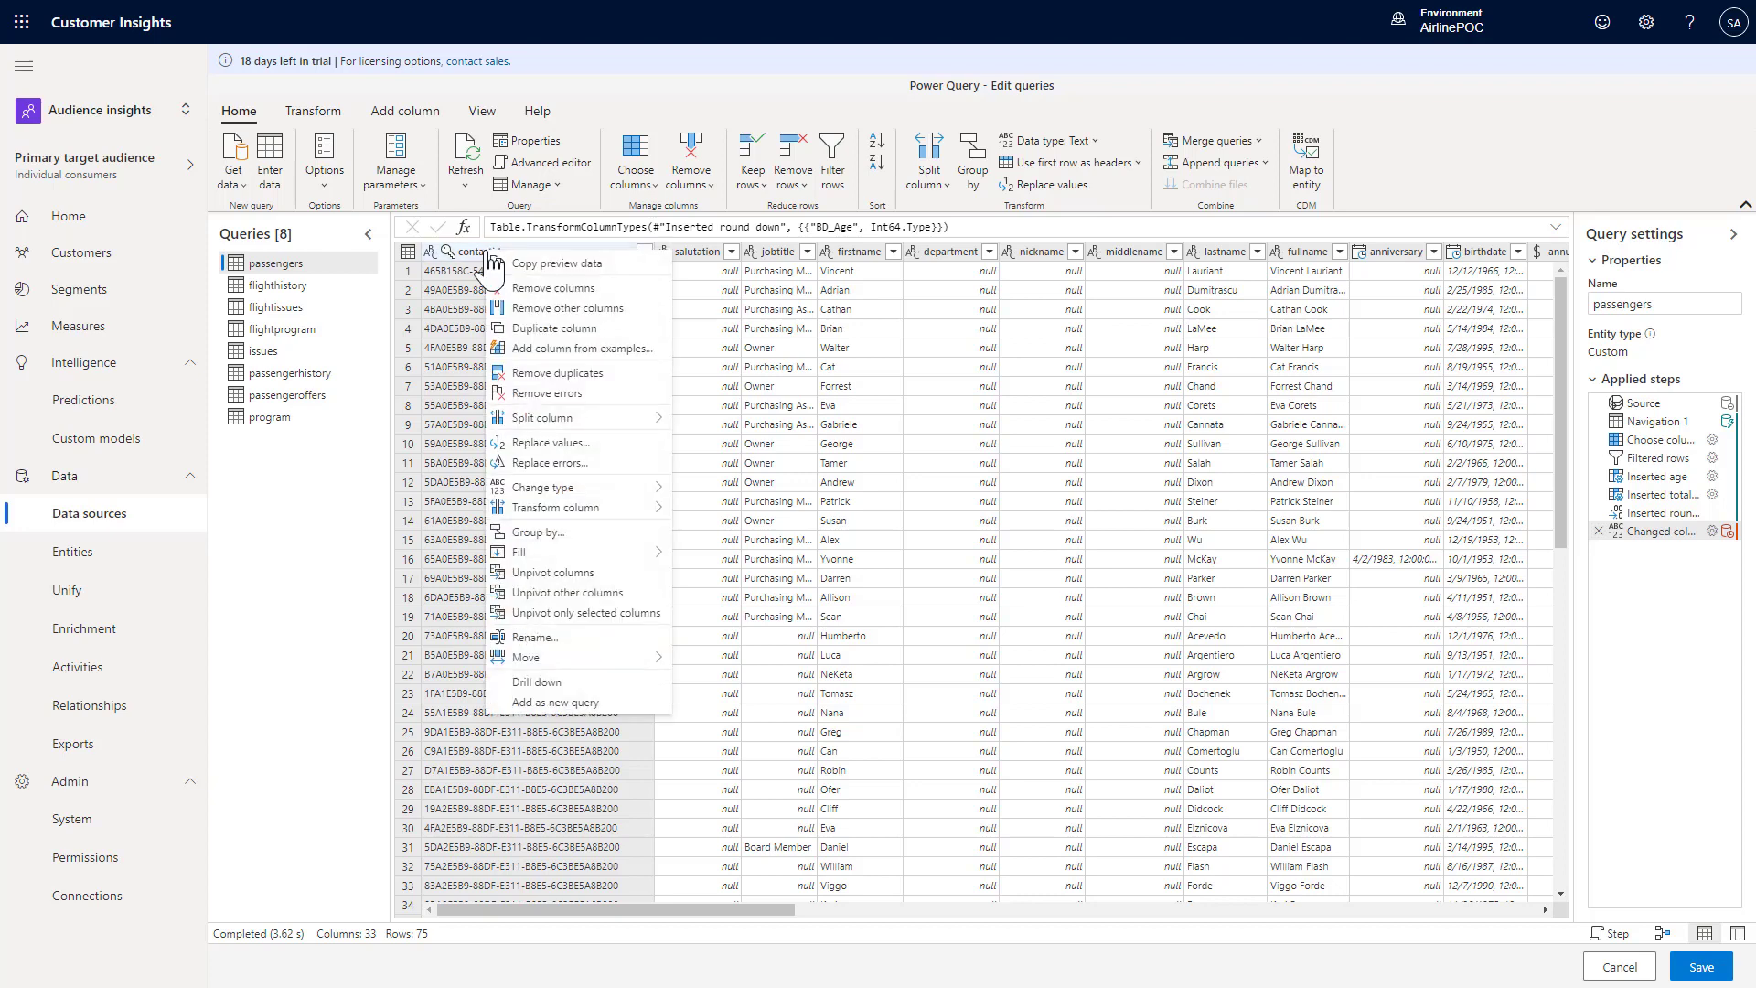
{"action": "mouse_move", "coordinate": [585, 508]}
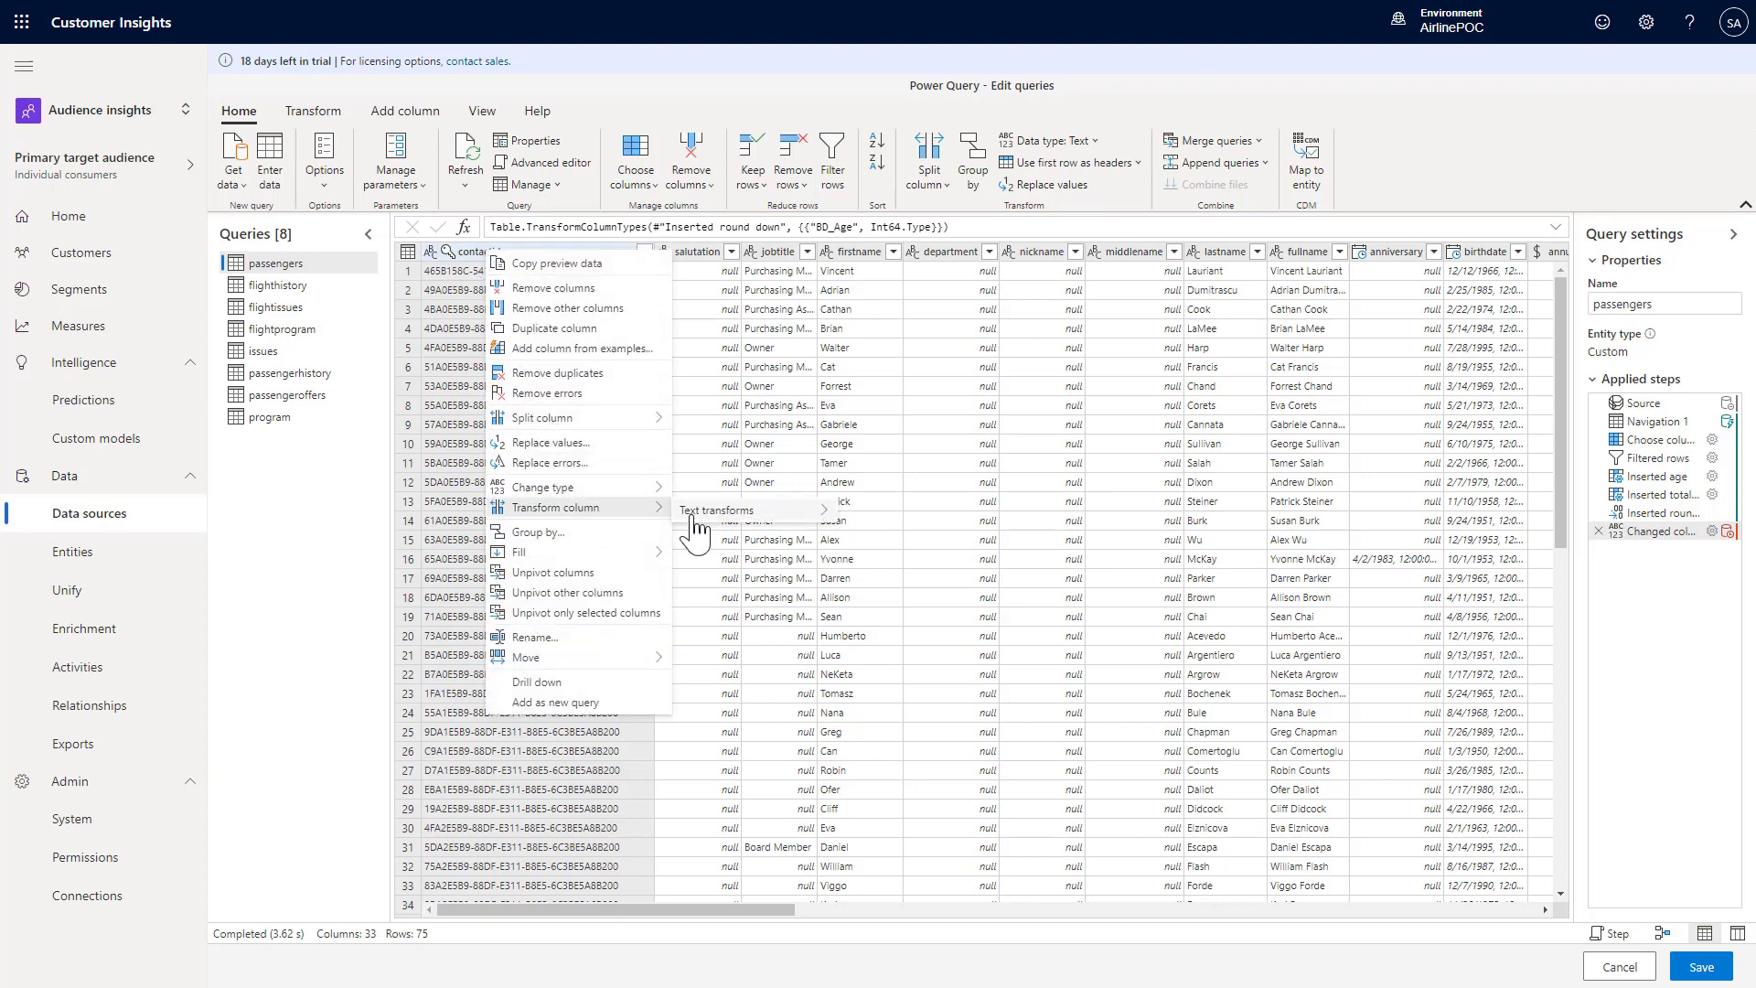
{"action": "mouse_move", "coordinate": [706, 516]}
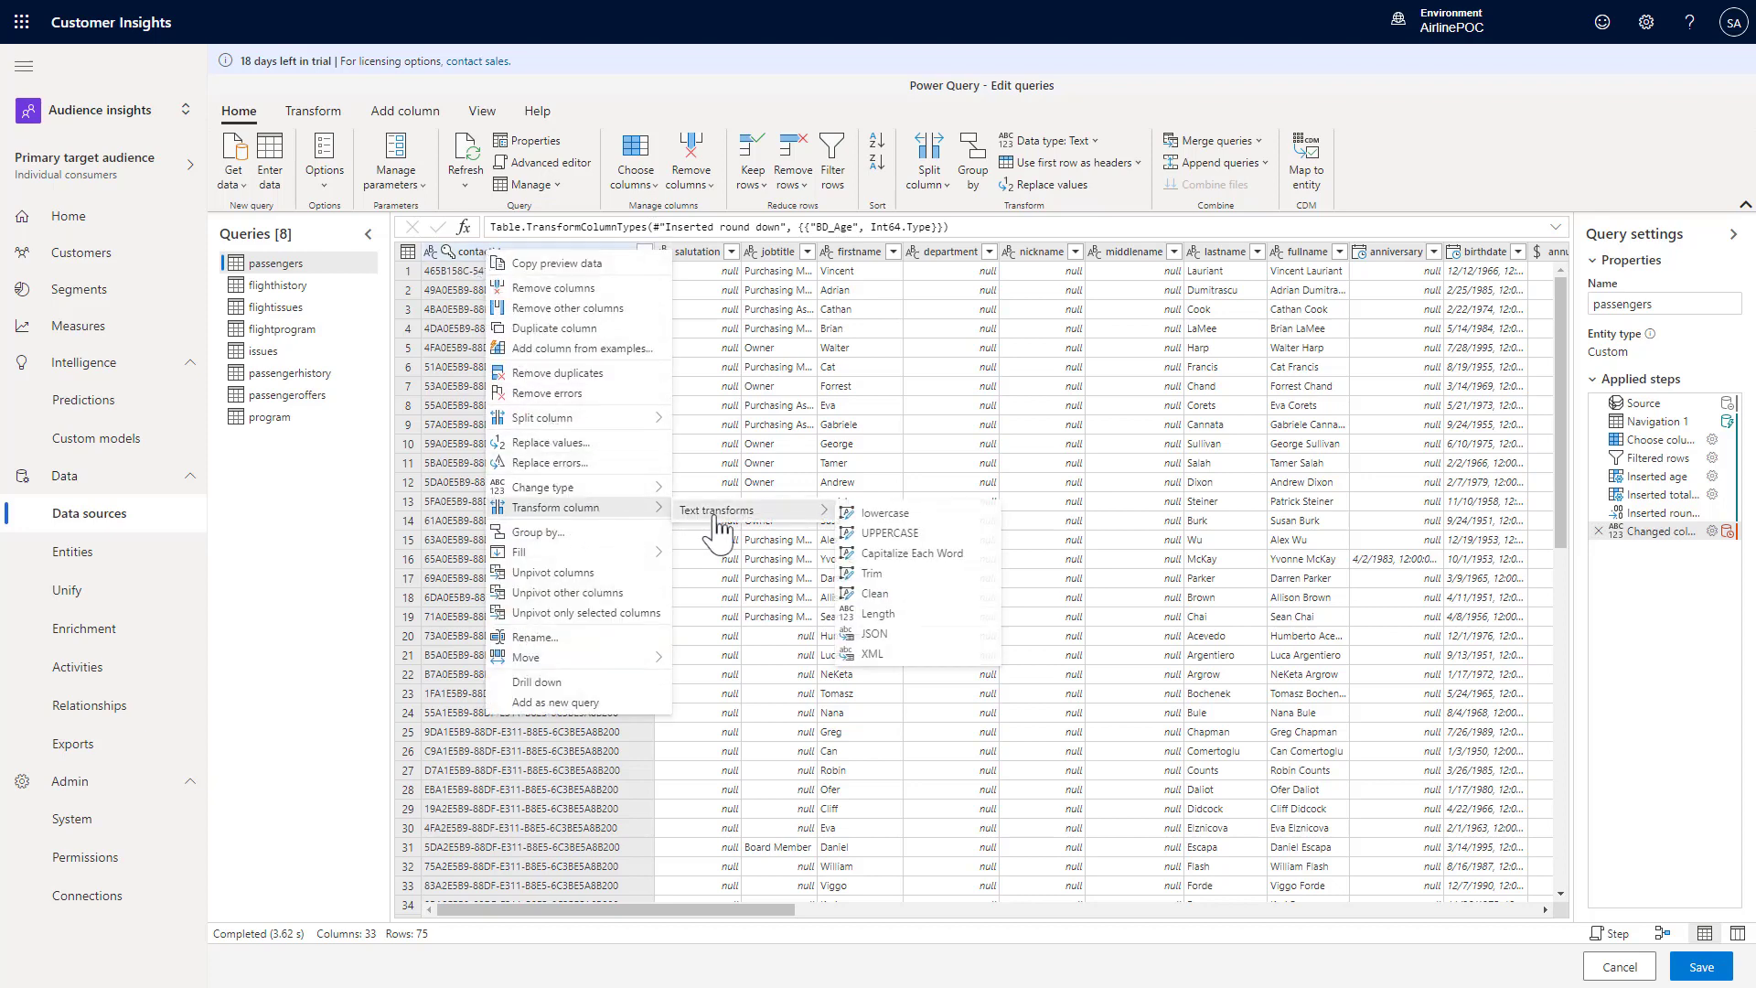
{"action": "left_click", "coordinate": [901, 516]}
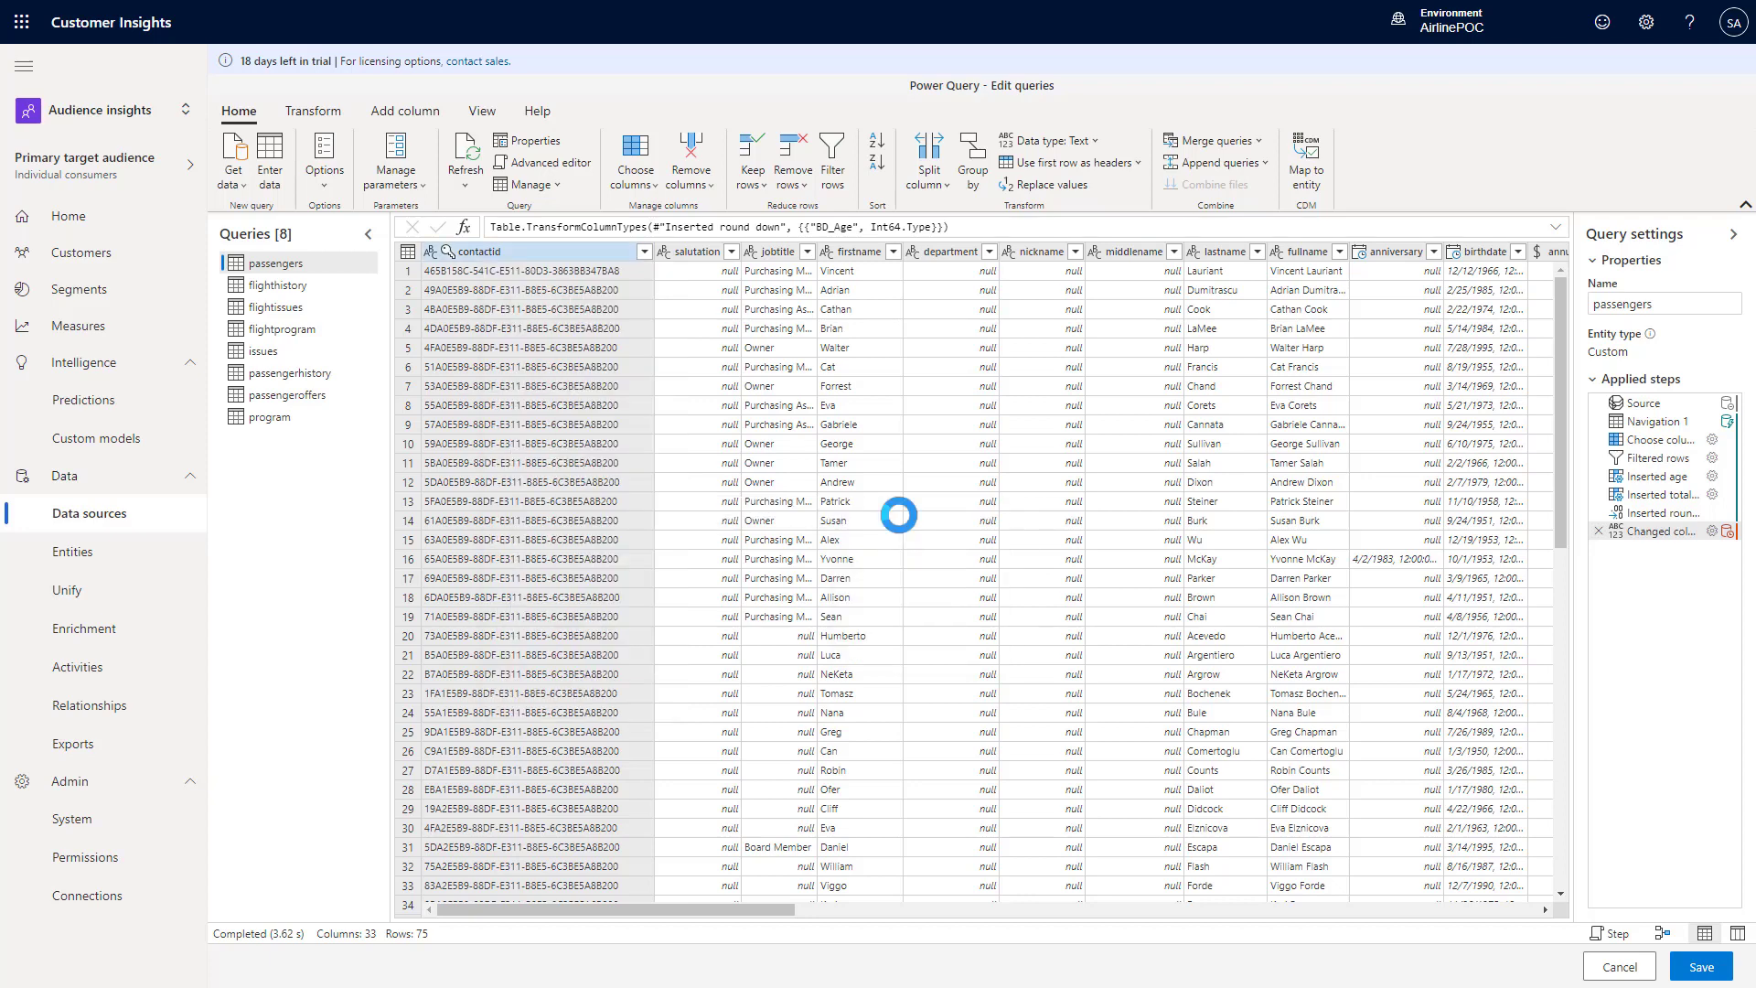